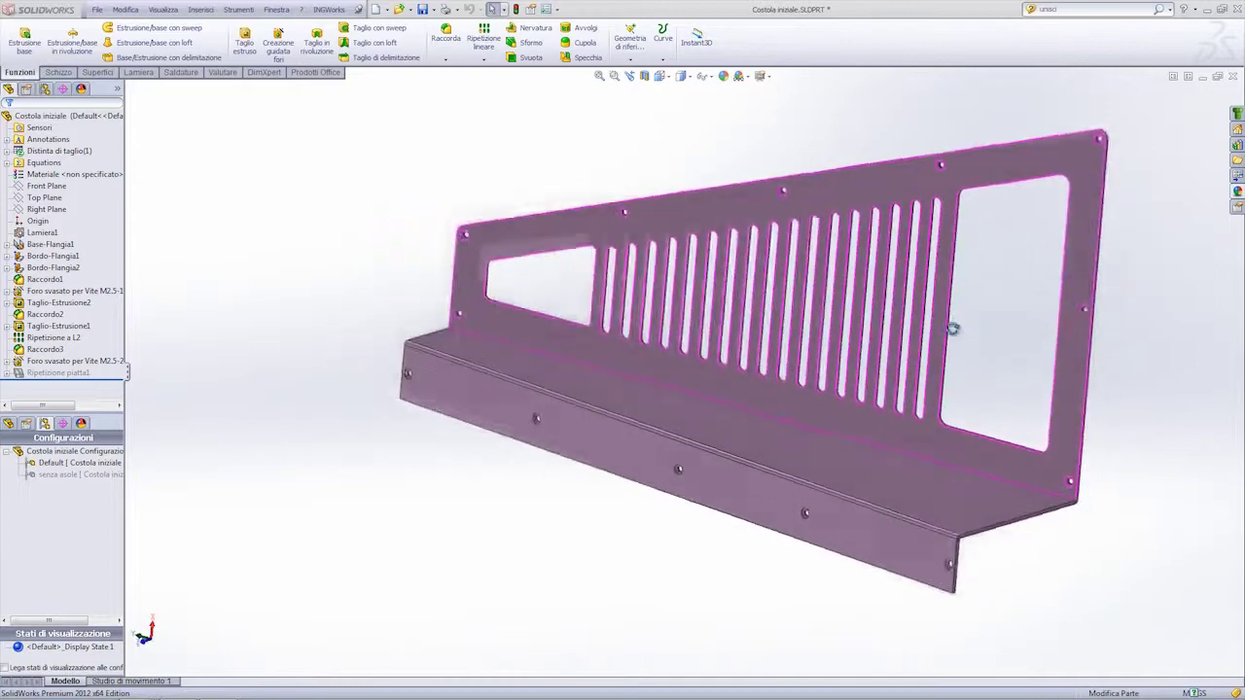
Inspect the reference part, switching to its no-slot configuration and back to Default
scroll(990, 275, down, 2)
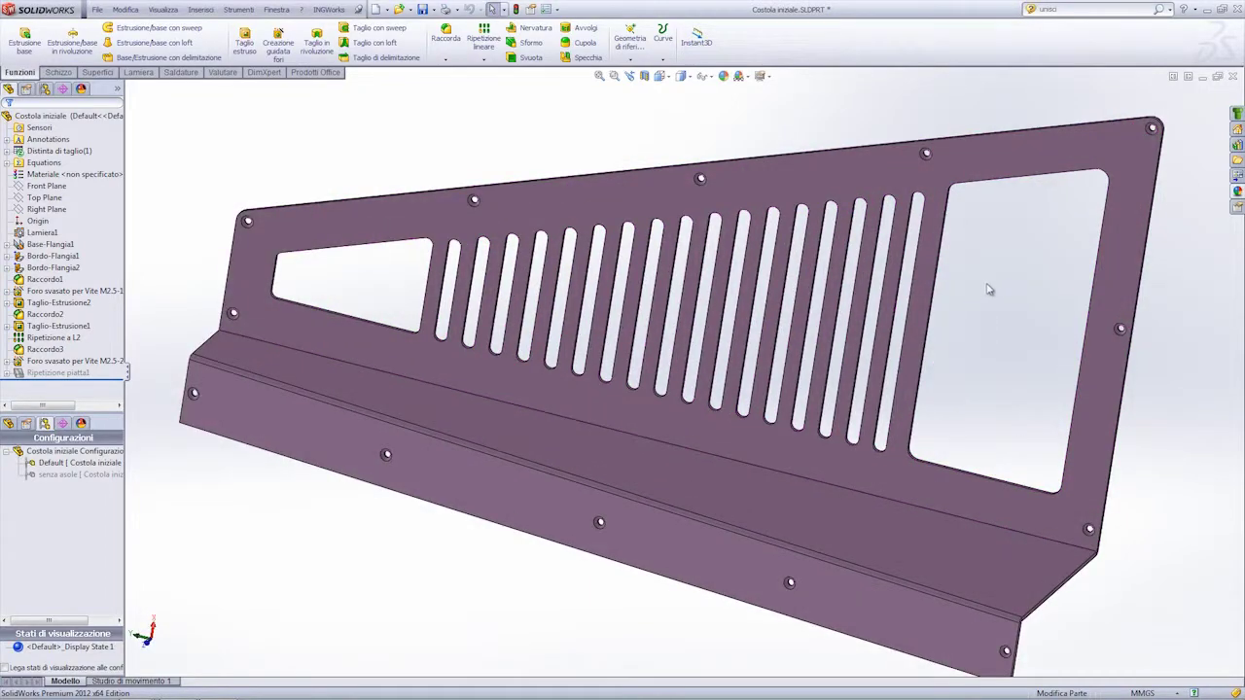
scroll(989, 289, up, 1)
scroll(973, 273, up, 1)
scroll(960, 292, up, 1)
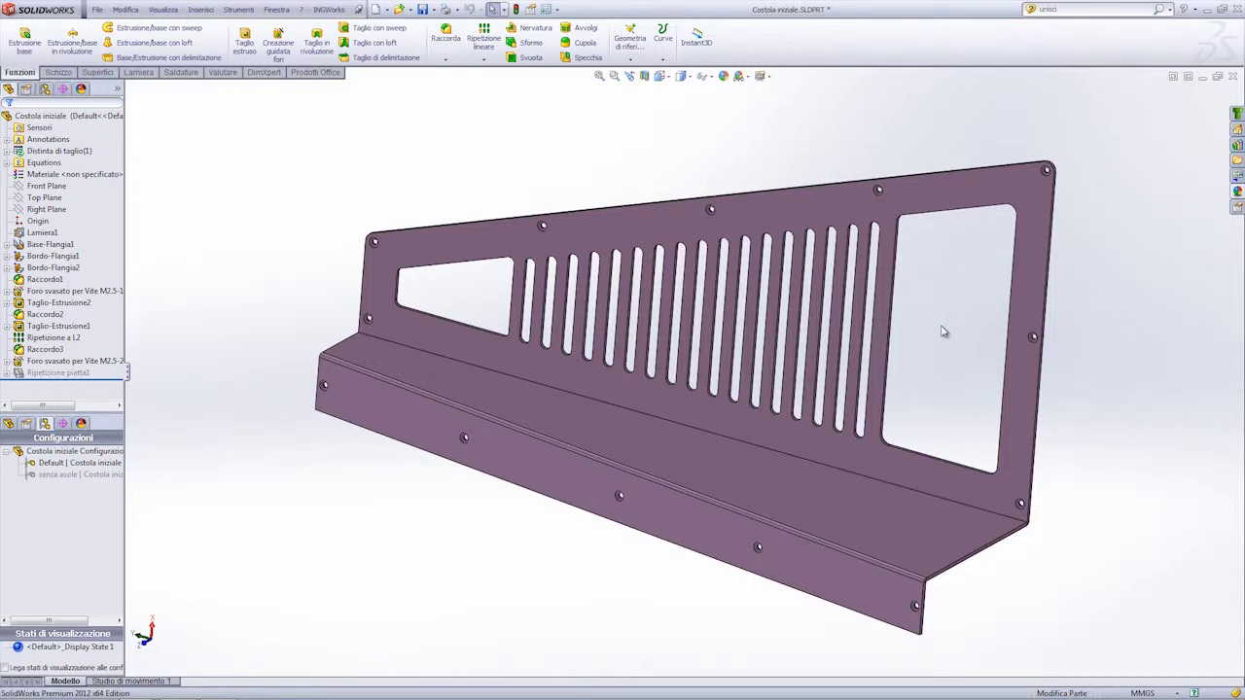
middle_drag(941, 331, 986, 322)
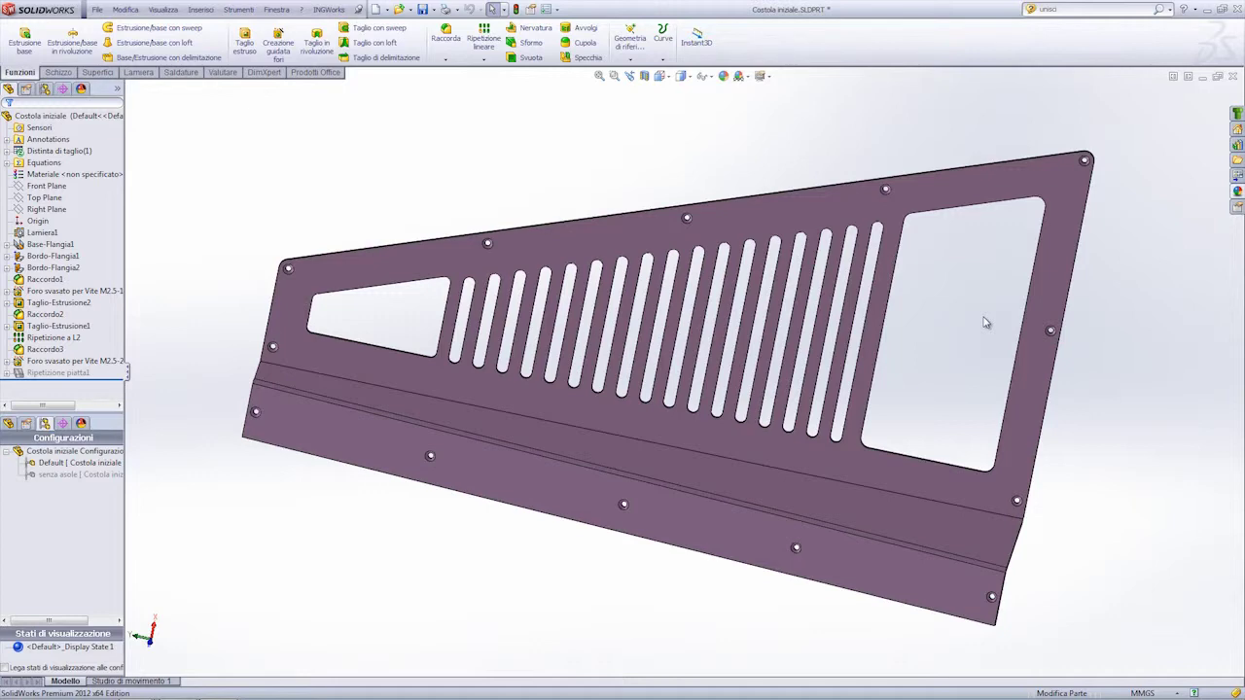
middle_drag(971, 323, 904, 320)
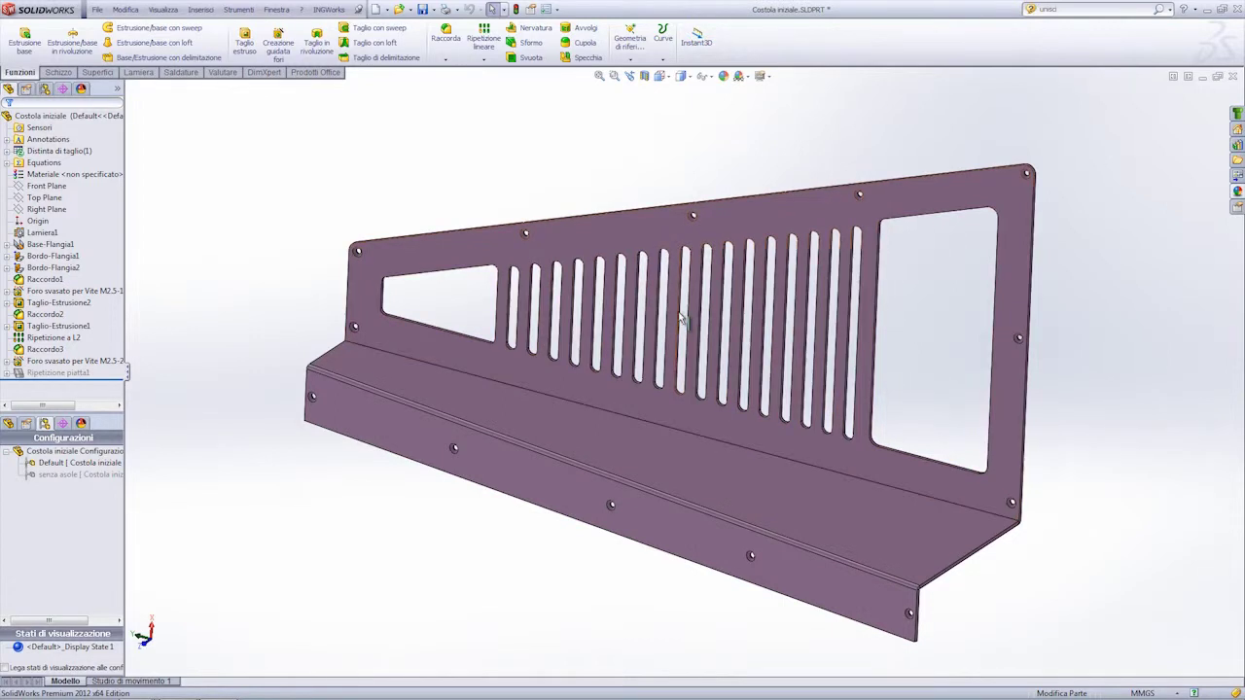
double_click(73, 474)
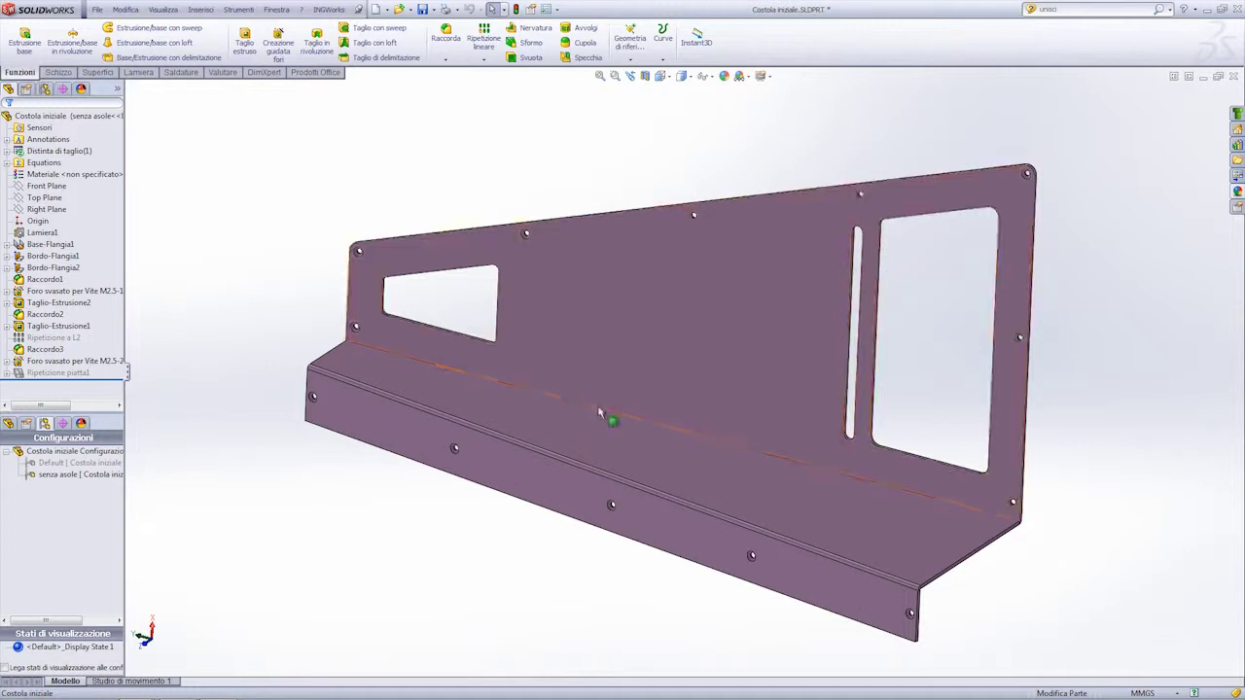
double_click(78, 463)
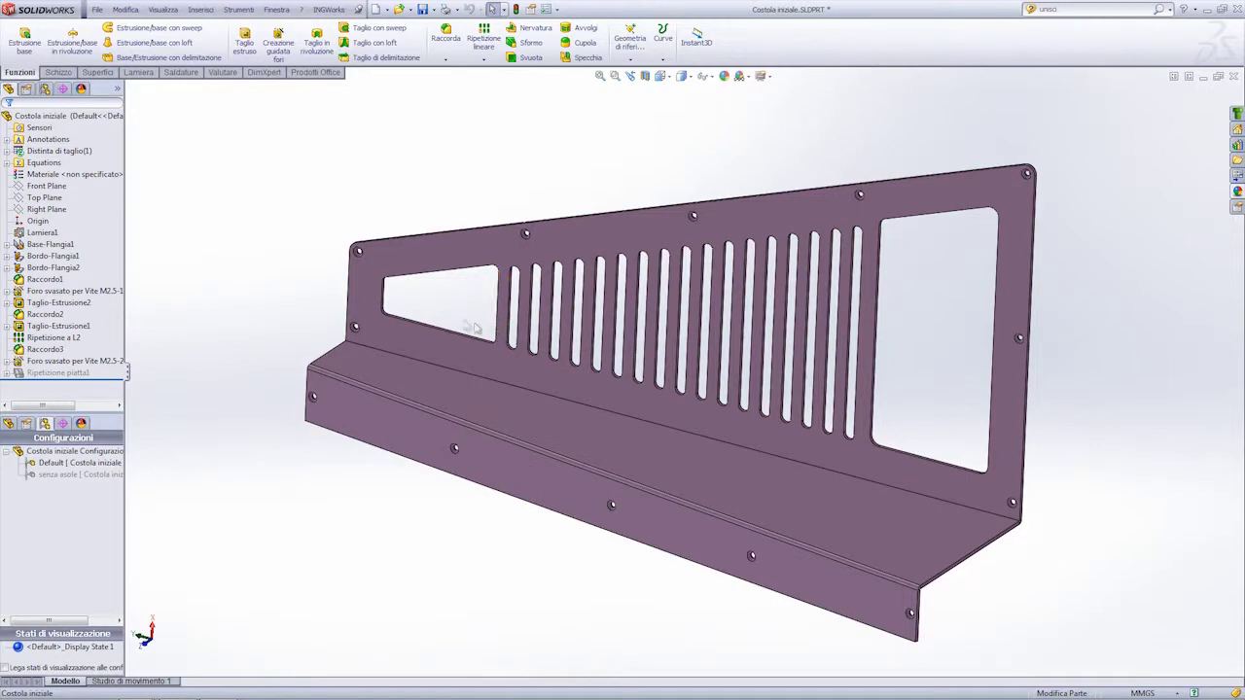
Orbit the reference part to a more frontal angle
middle_drag(473, 328, 516, 282)
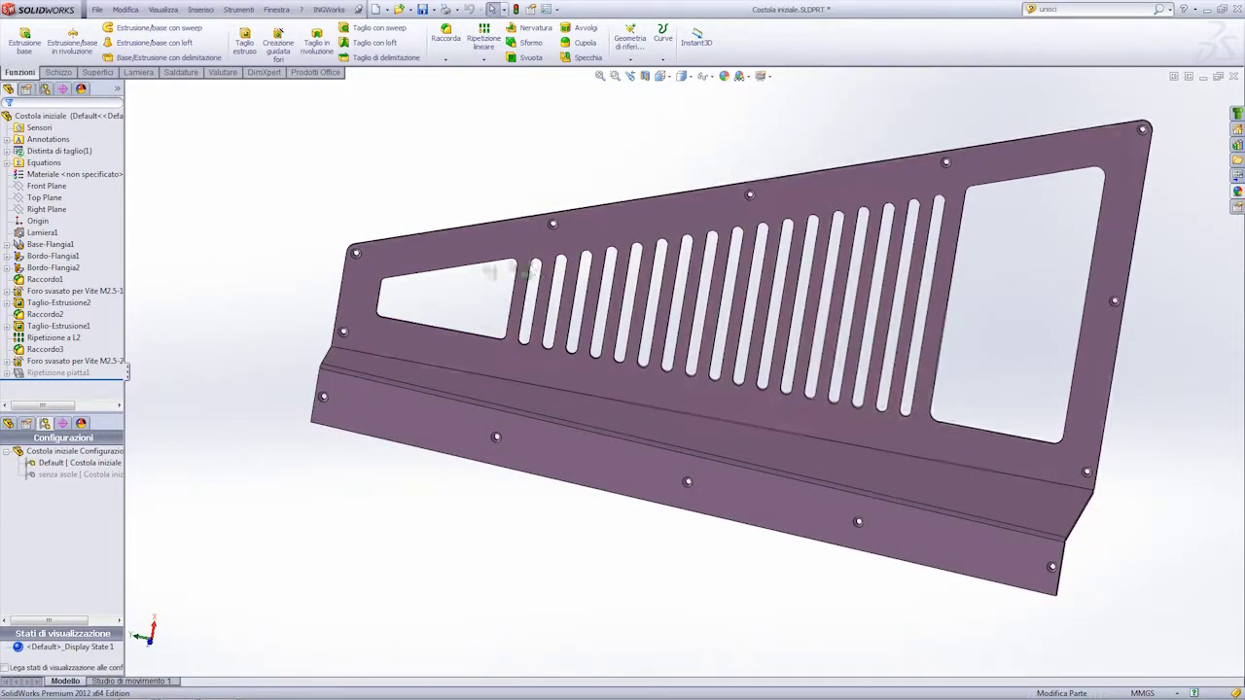
scroll(439, 298, up, 2)
scroll(545, 312, down, 4)
scroll(548, 328, up, 3)
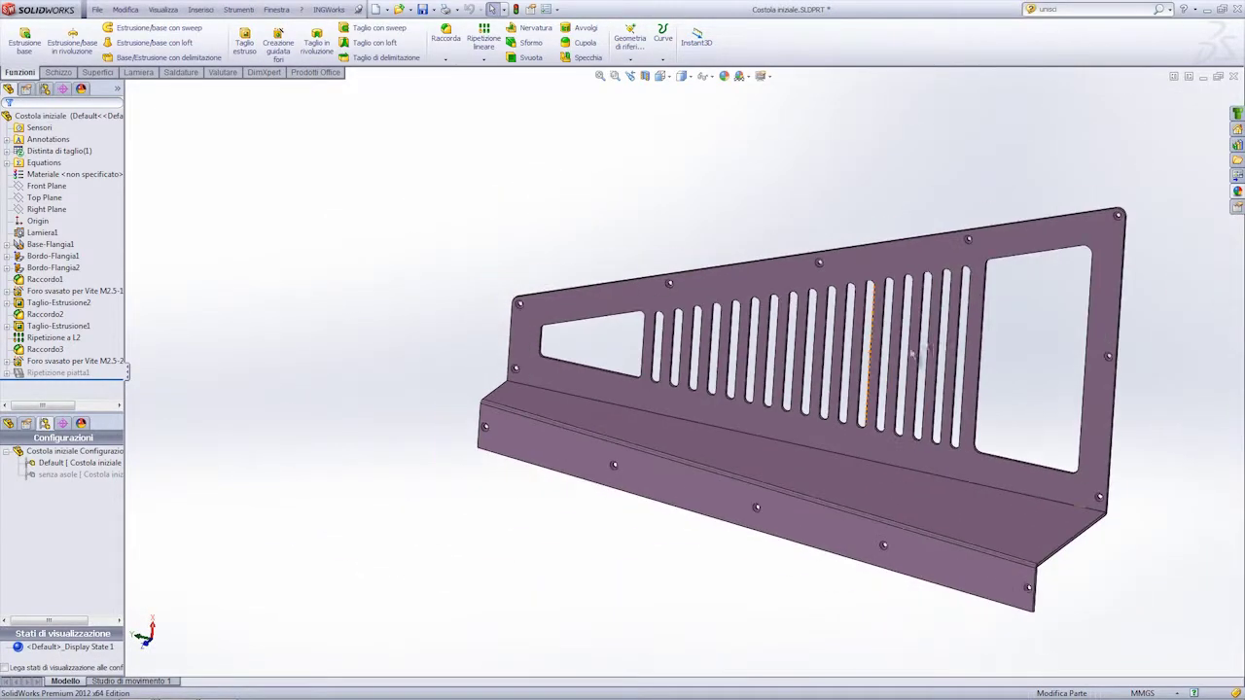
middle_drag(913, 353, 582, 199)
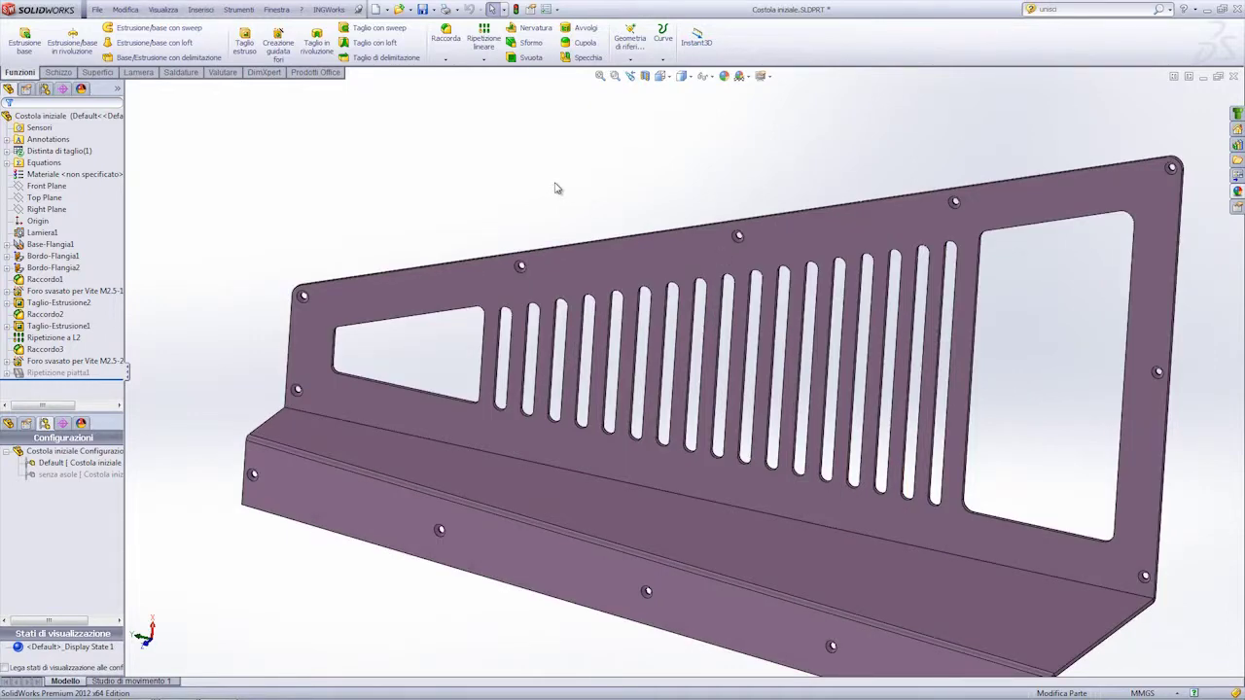
Switch to costola.SLDPRT and open sketch Schizzo22 on the rib's triangular Base-Flangia1 face
key(ctrl+Tab)
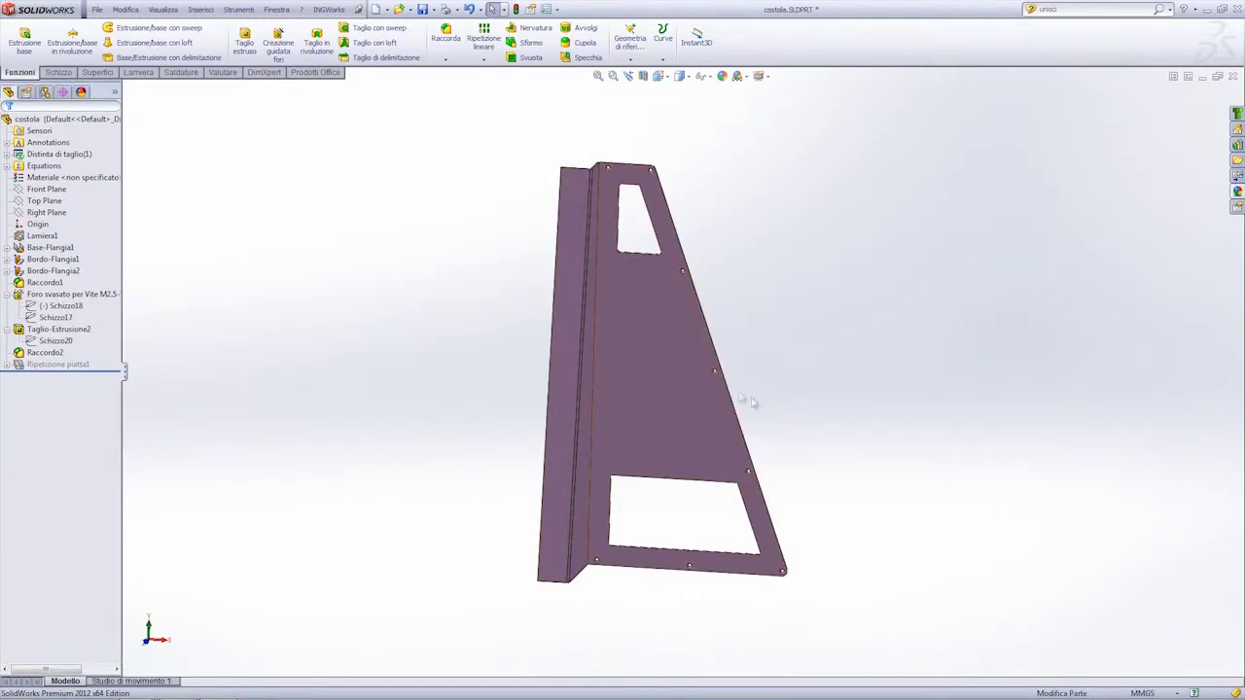
scroll(644, 334, down, 1)
scroll(695, 431, down, 3)
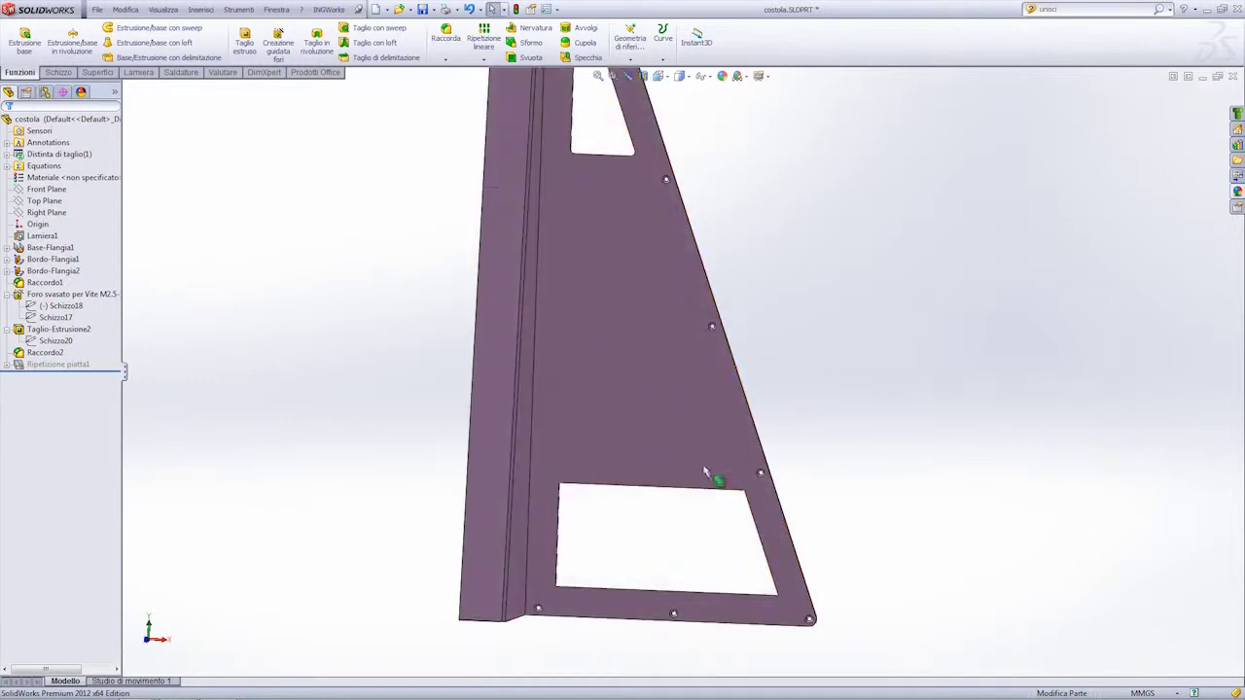
scroll(656, 419, up, 1)
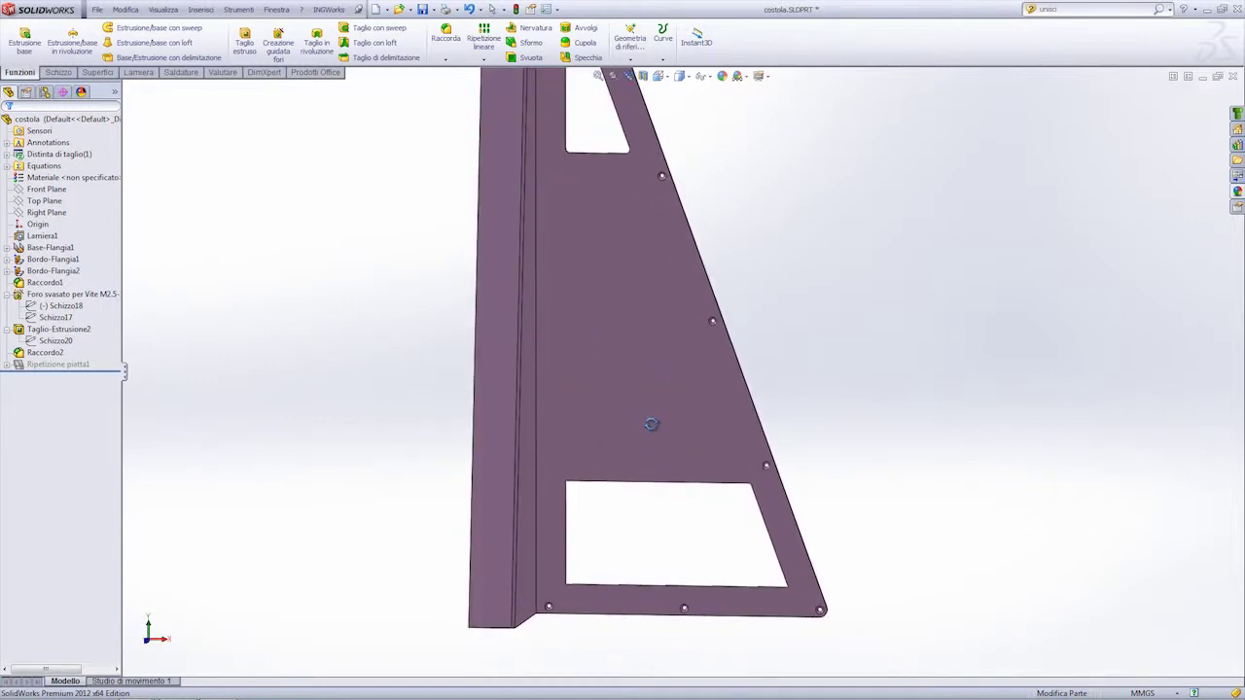
middle_drag(656, 418, 688, 408)
scroll(817, 366, down, 1)
click(574, 467)
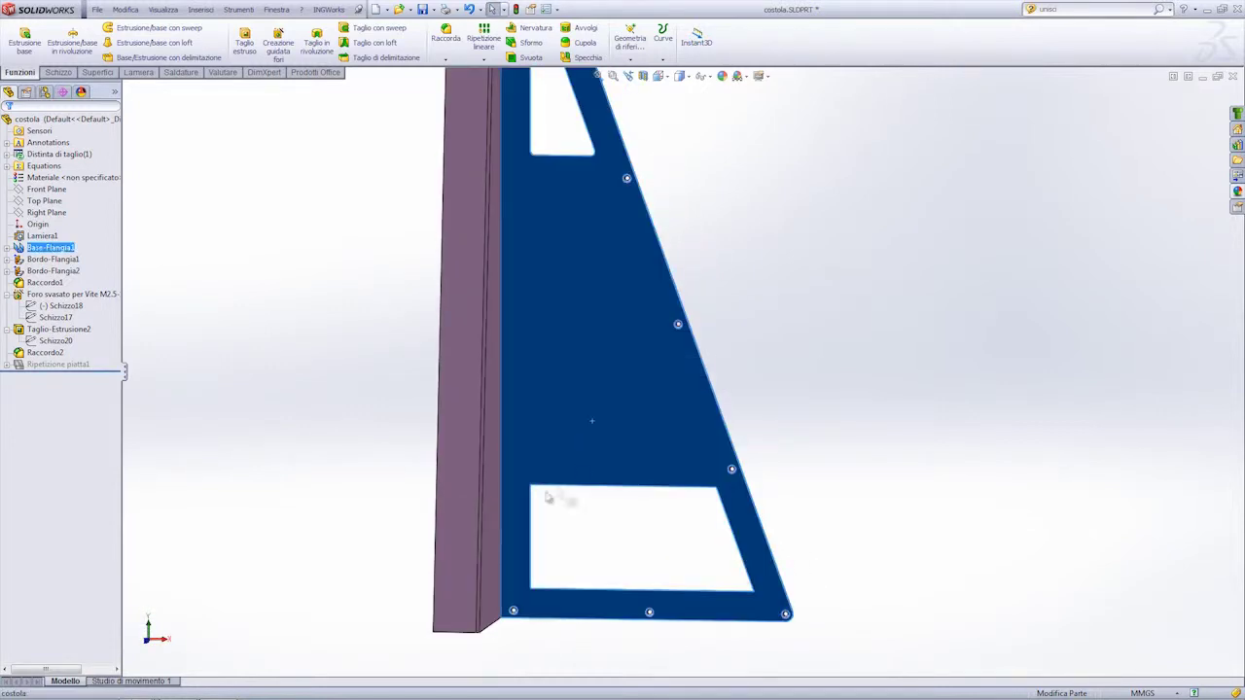
right_click(594, 454)
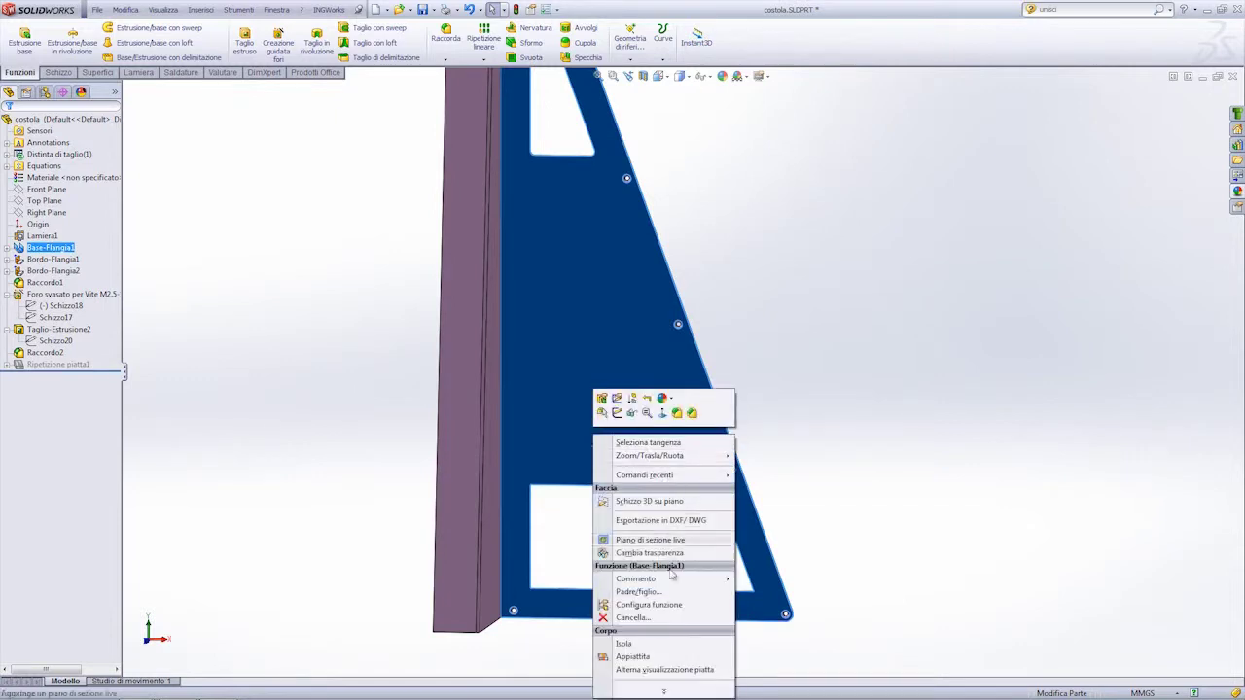
click(617, 412)
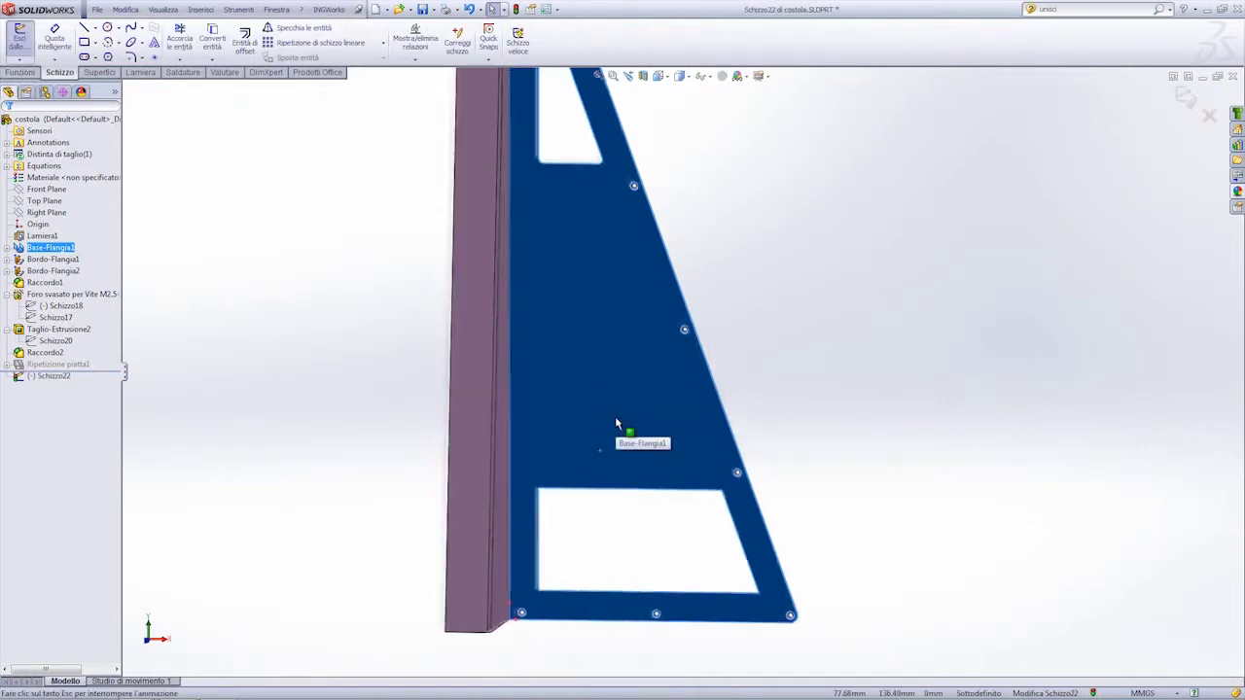
Draw a test line above the lower opening, then delete it
scroll(659, 456, down, 3)
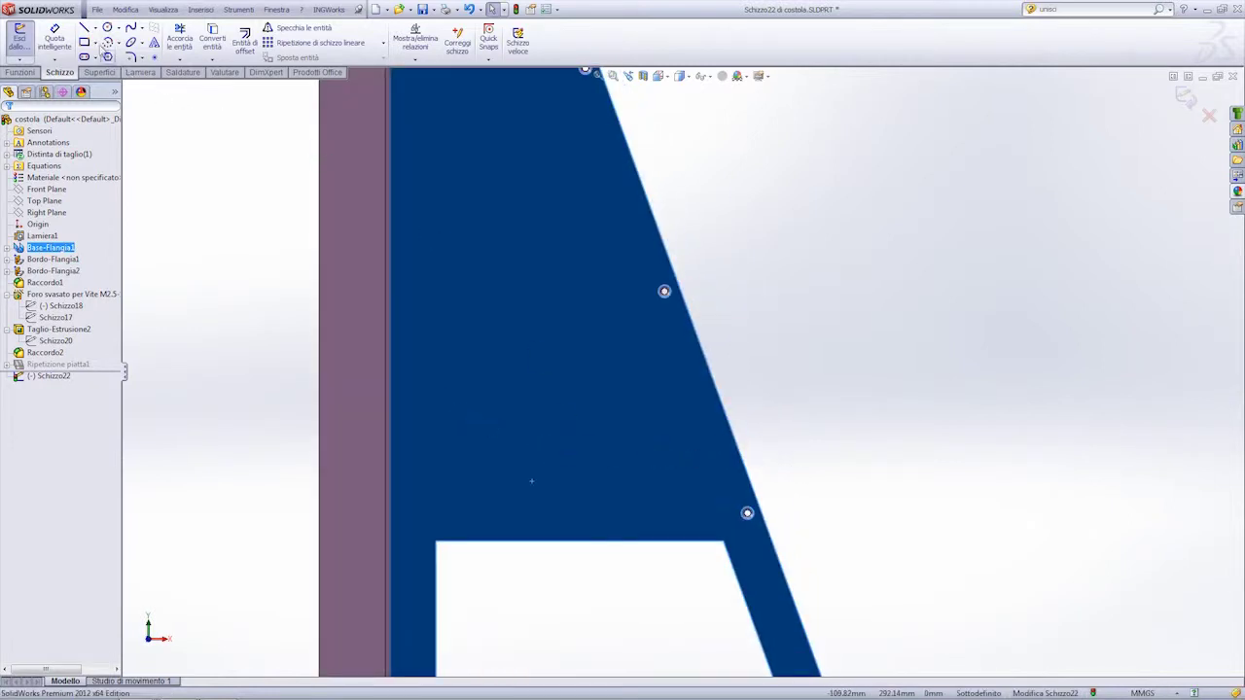
click(84, 27)
click(446, 506)
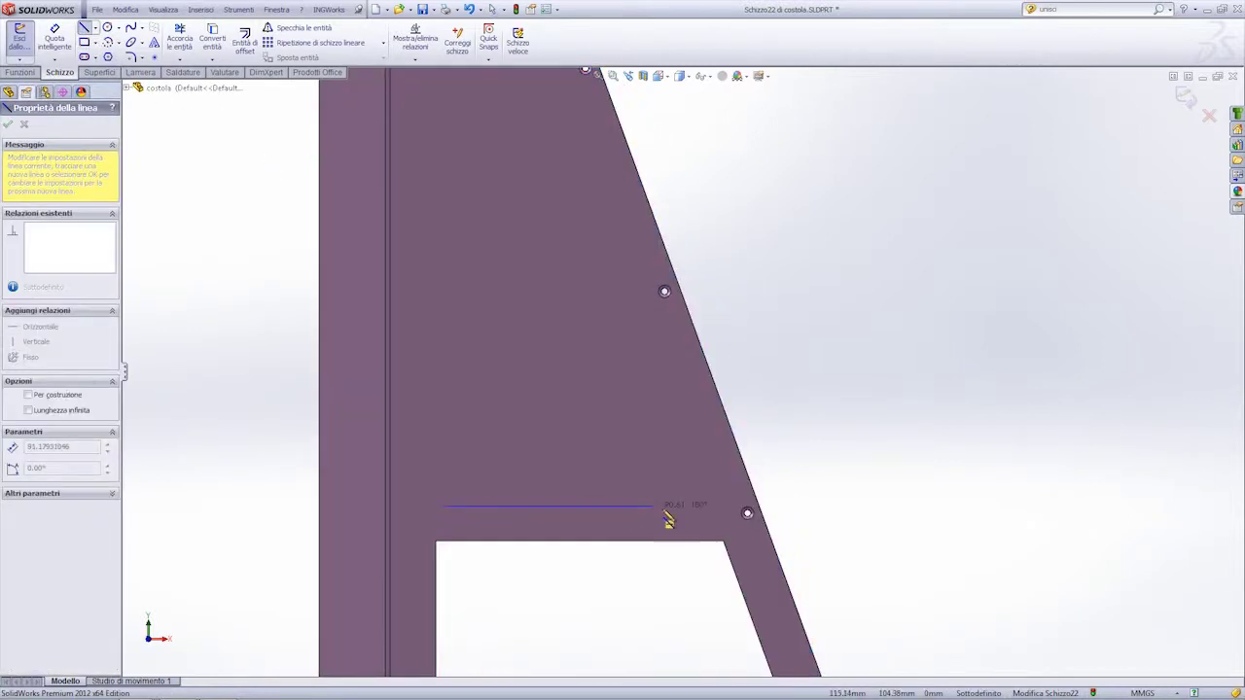
click(676, 506)
key(Escape)
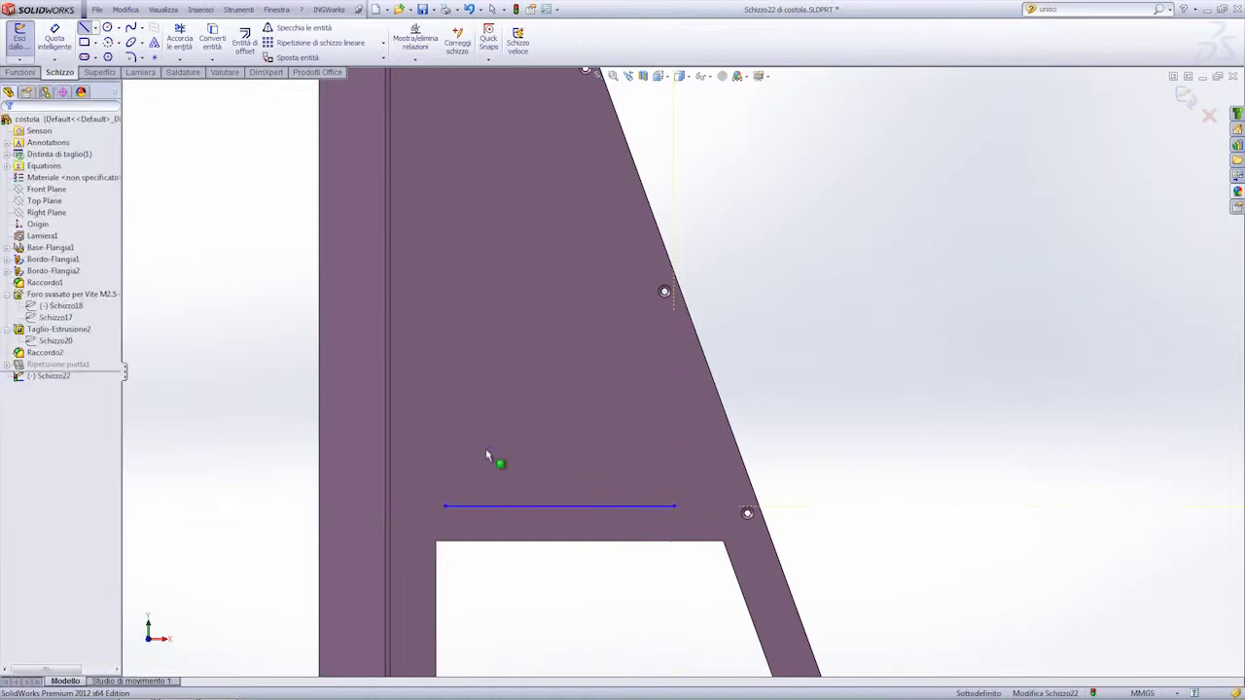
click(482, 504)
click(483, 506)
key(Delete)
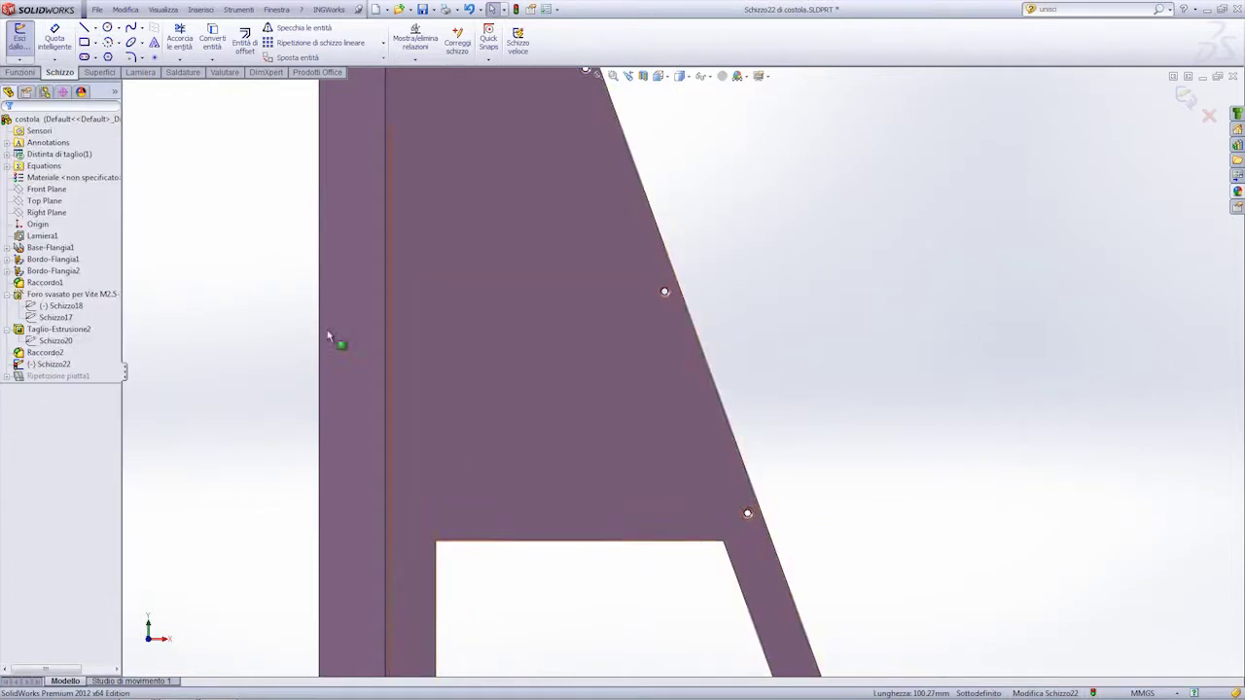
Draw a horizontal straight slot from above the lower opening to near the slanted edge
click(84, 57)
click(448, 501)
click(645, 502)
click(656, 488)
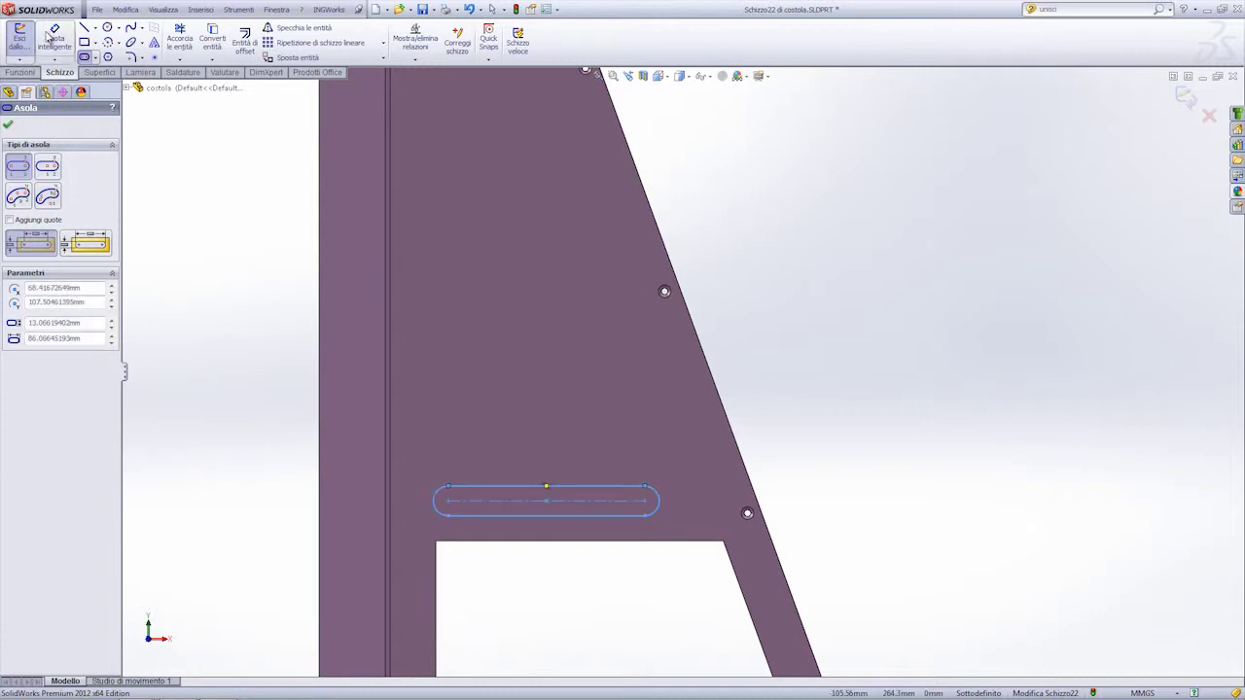
key(Escape)
click(657, 501)
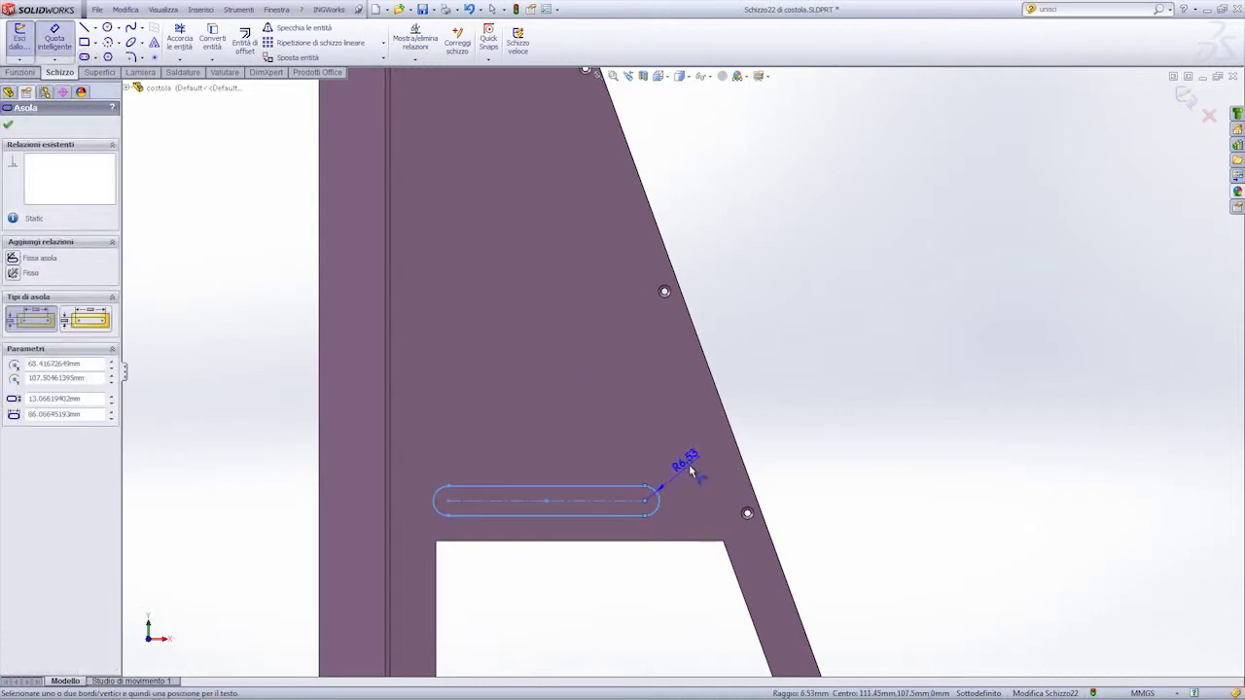
Set the slot's end-arc radius to 3 mm
click(681, 465)
text(3)
key(Return)
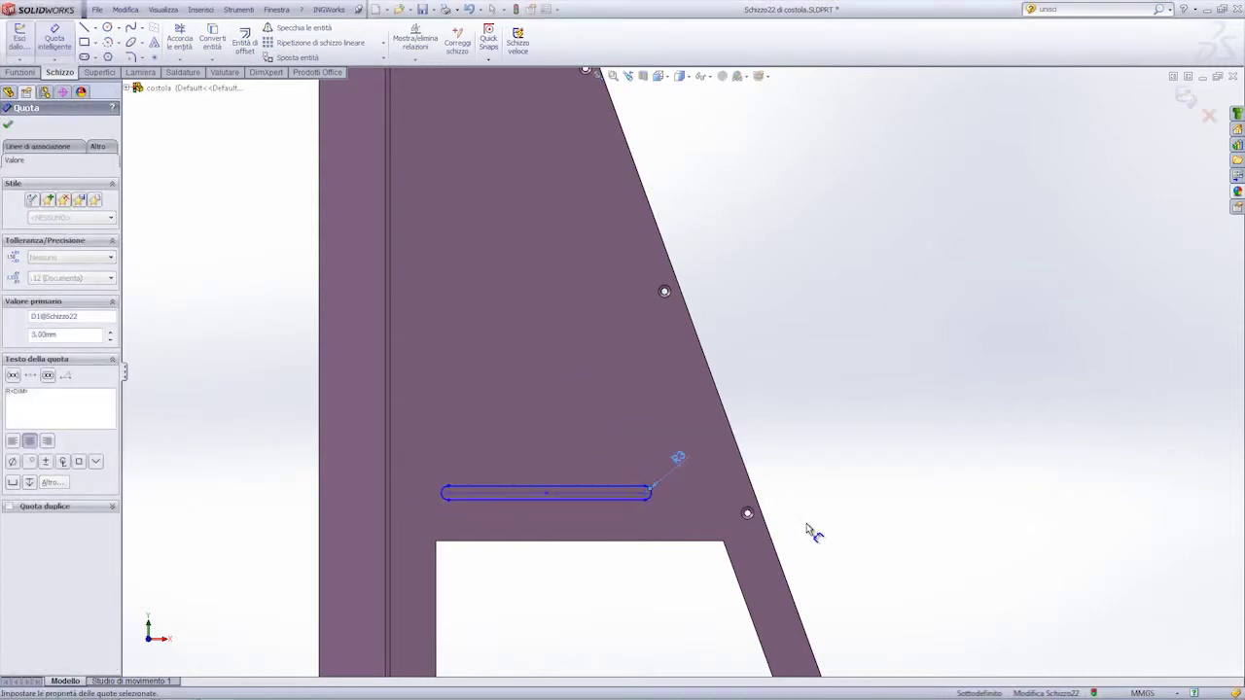
scroll(453, 519, down, 2)
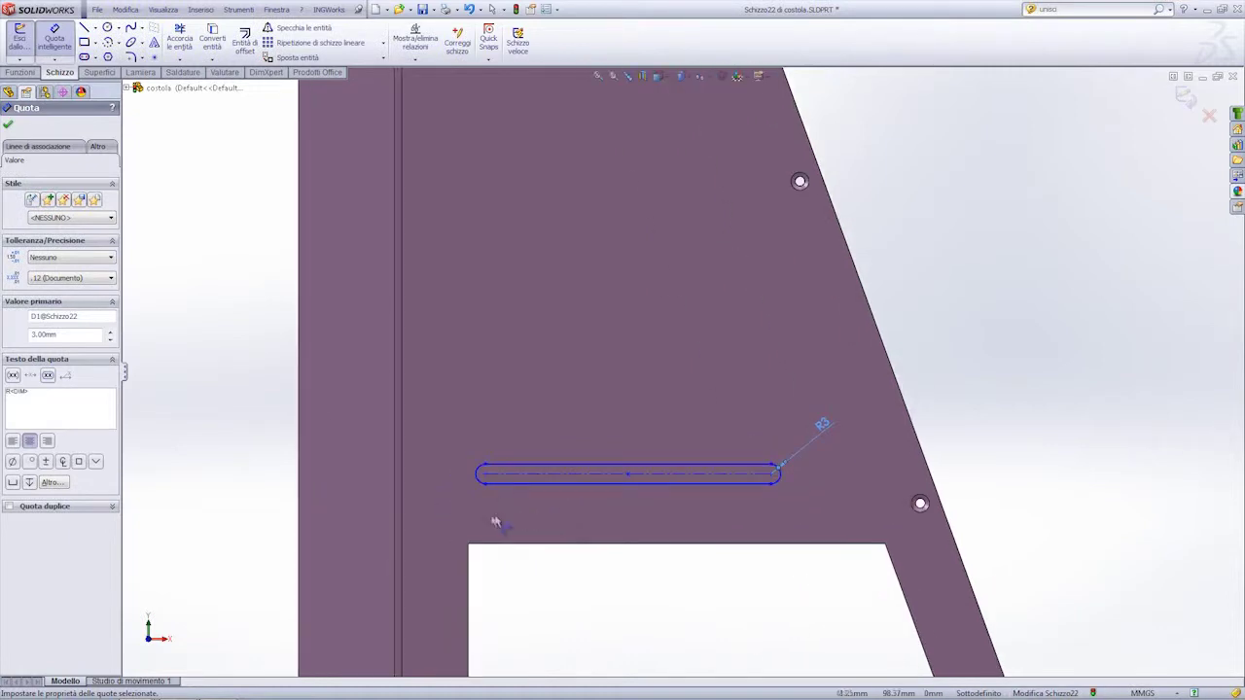
Dimension the slot centerline 12.50 mm above the opening's top edge
click(529, 475)
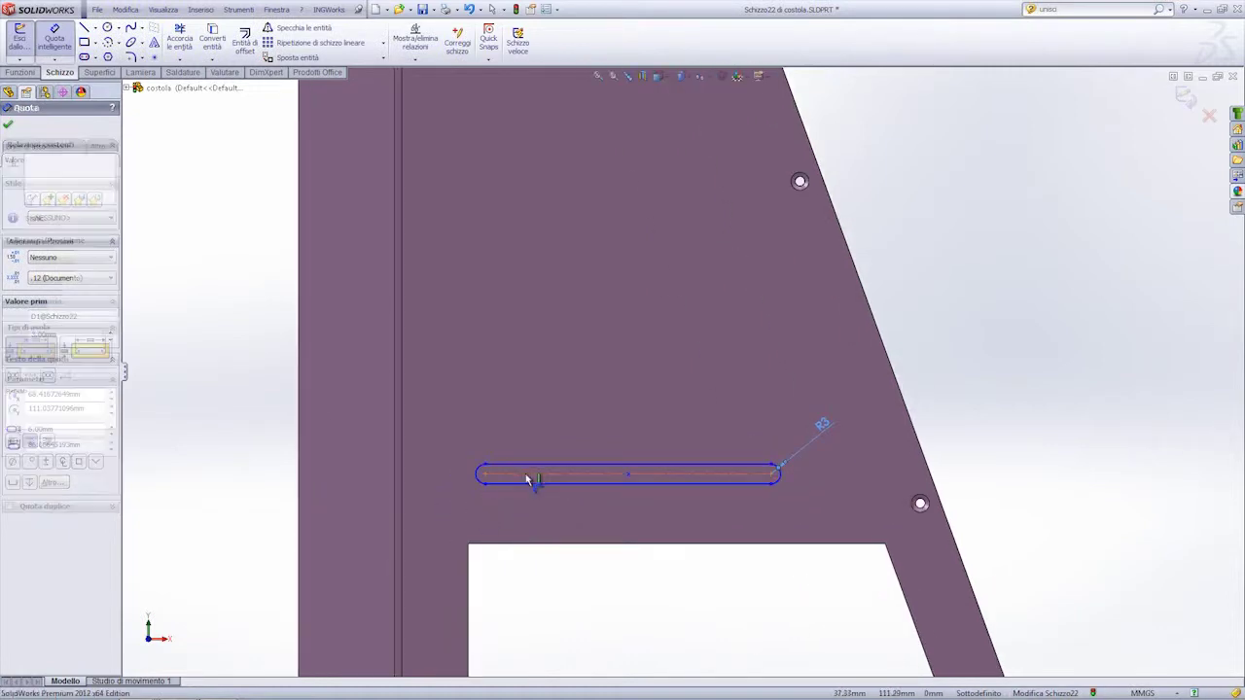
click(552, 546)
click(542, 526)
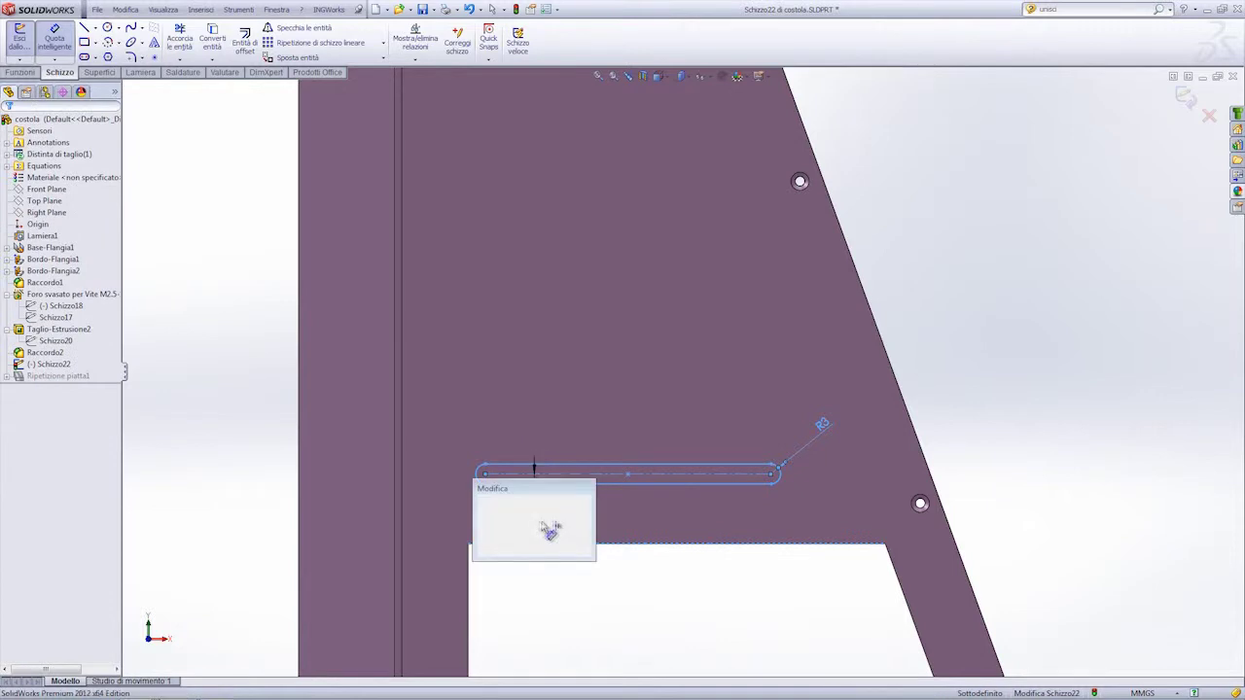
text(15)
key(Return)
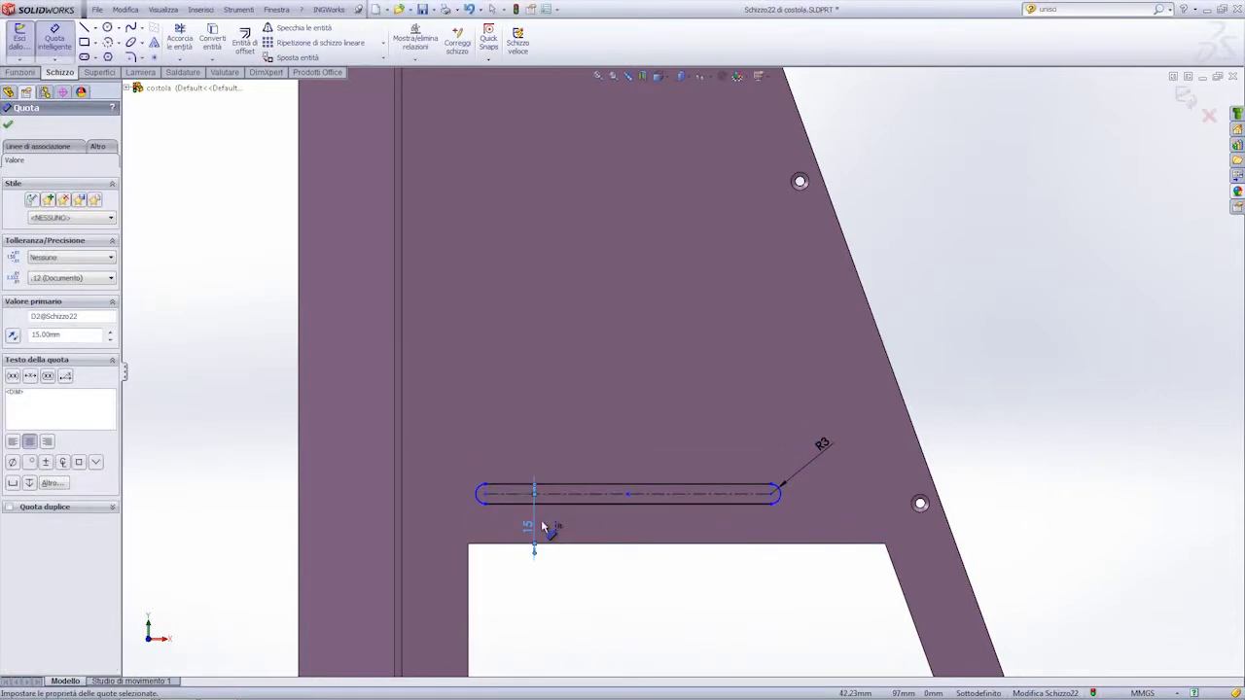
double_click(531, 532)
text(12.5)
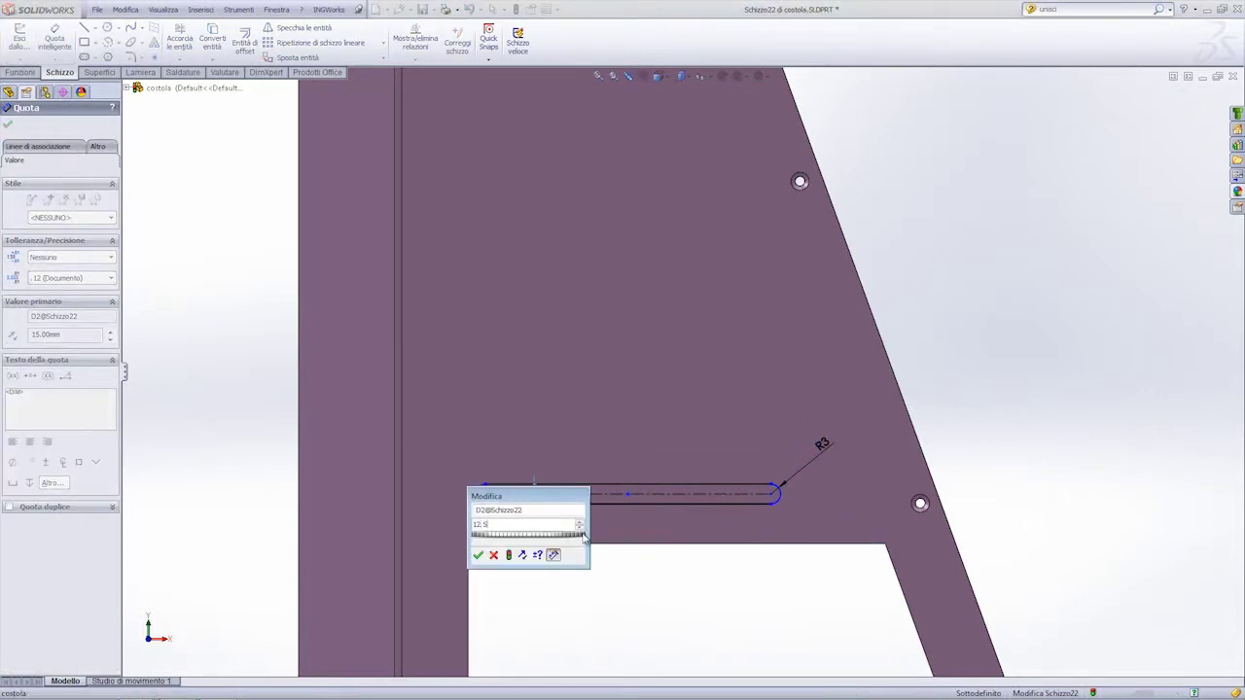
key(Return)
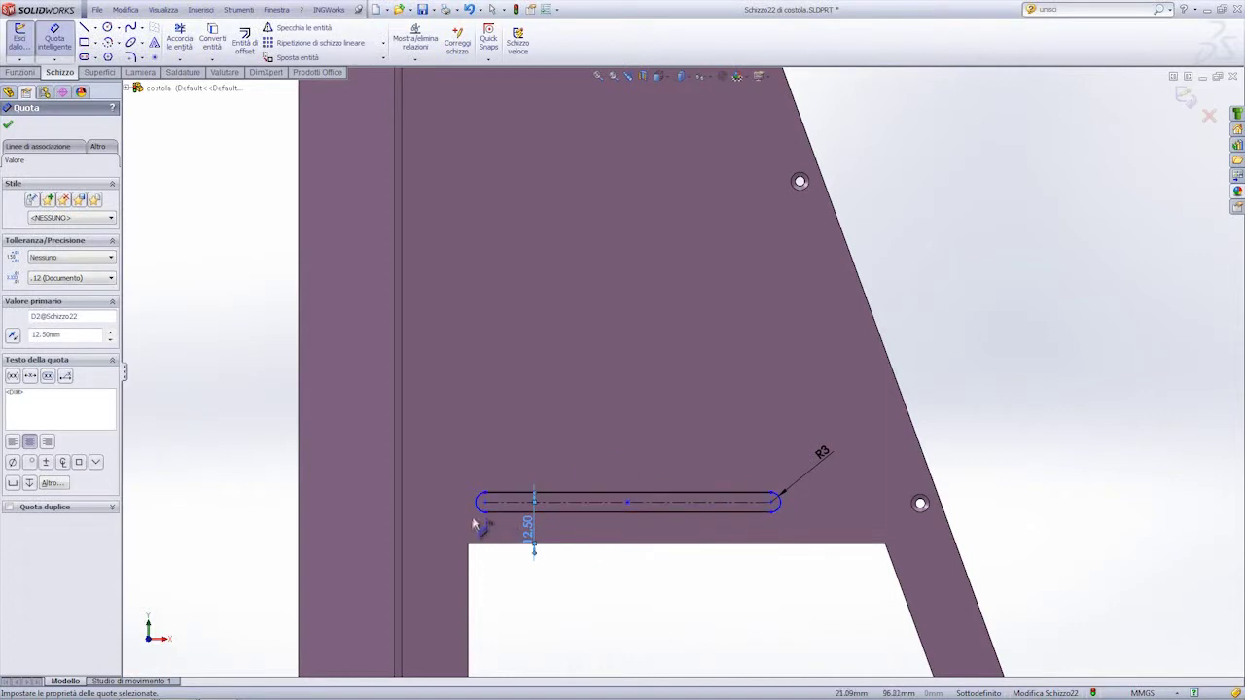
Dimension the slot's left end 22.50 mm from the rib's vertical fold edge
click(477, 514)
click(403, 508)
click(444, 468)
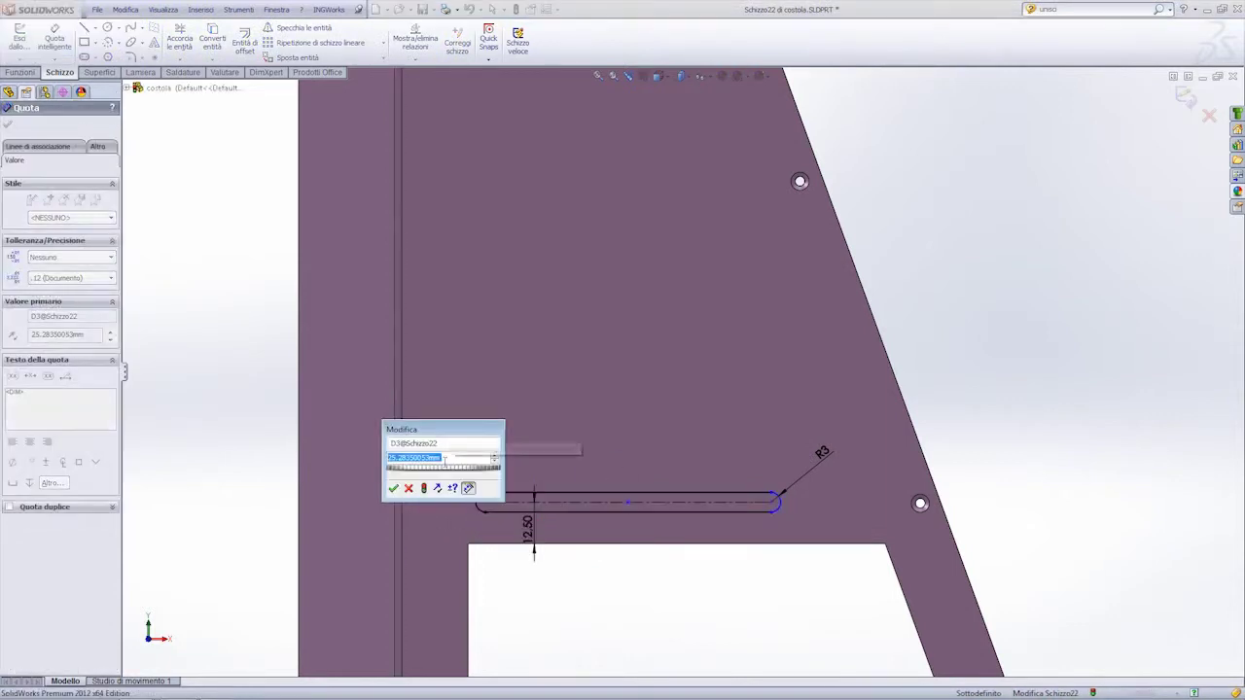
text(20)
key(Return)
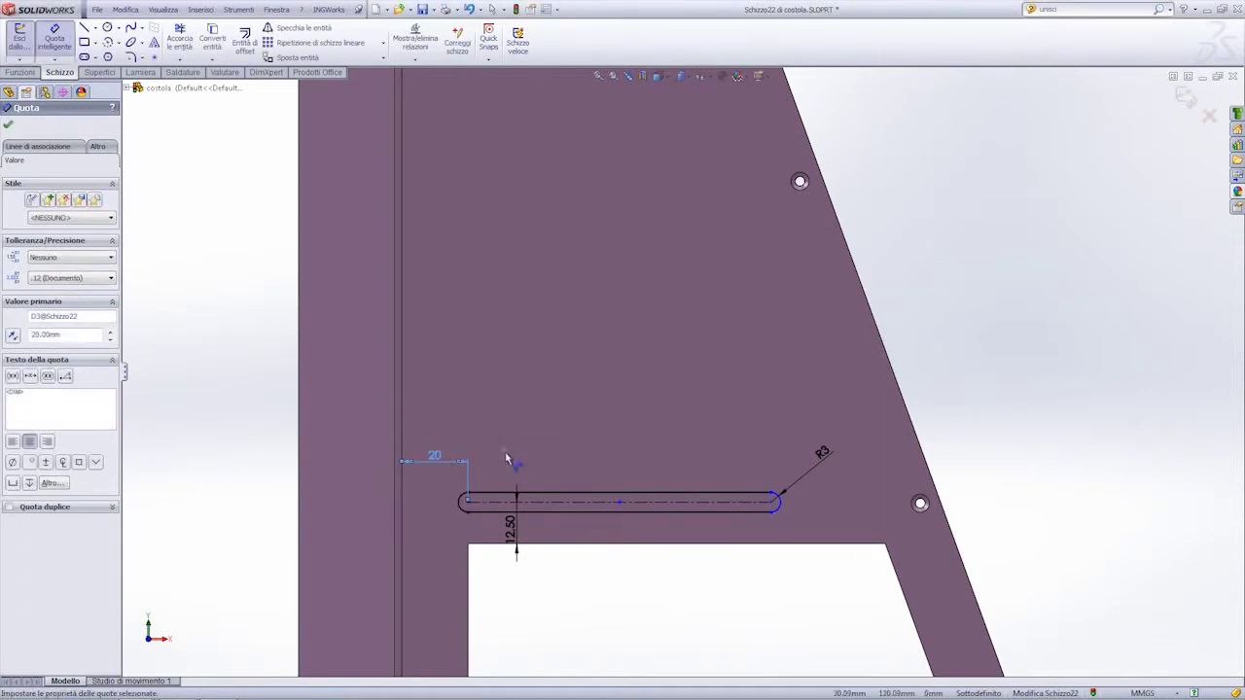
double_click(435, 457)
text(22.5)
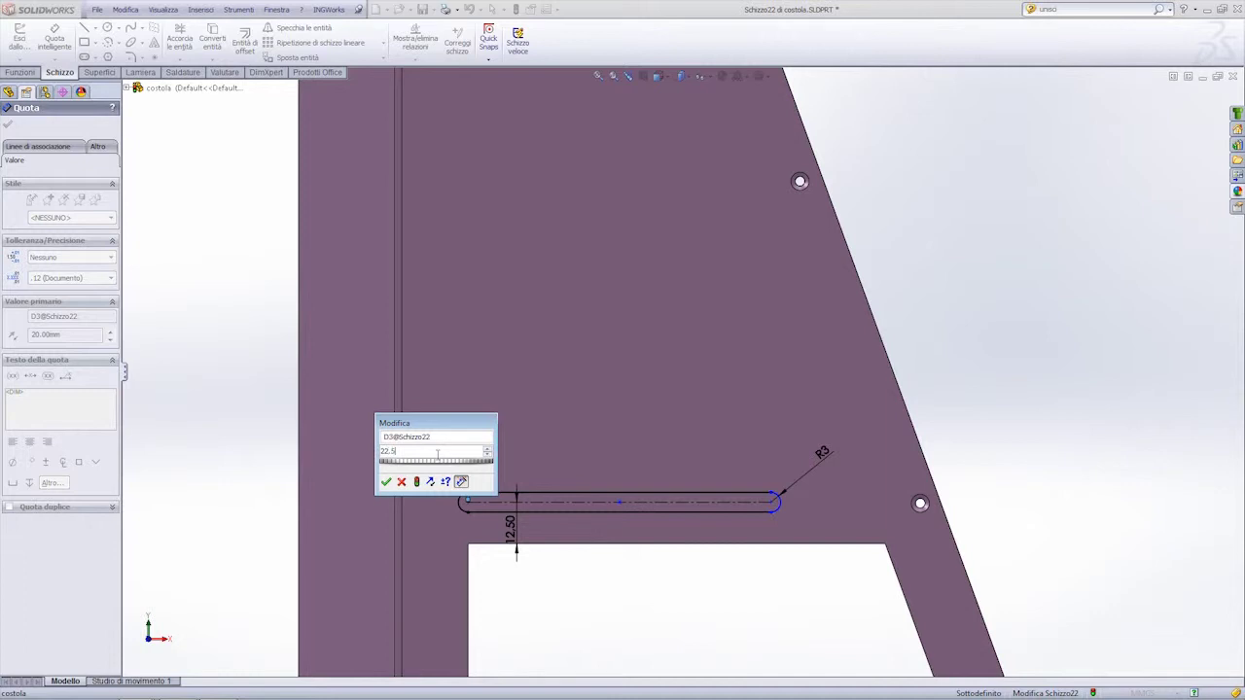
key(Return)
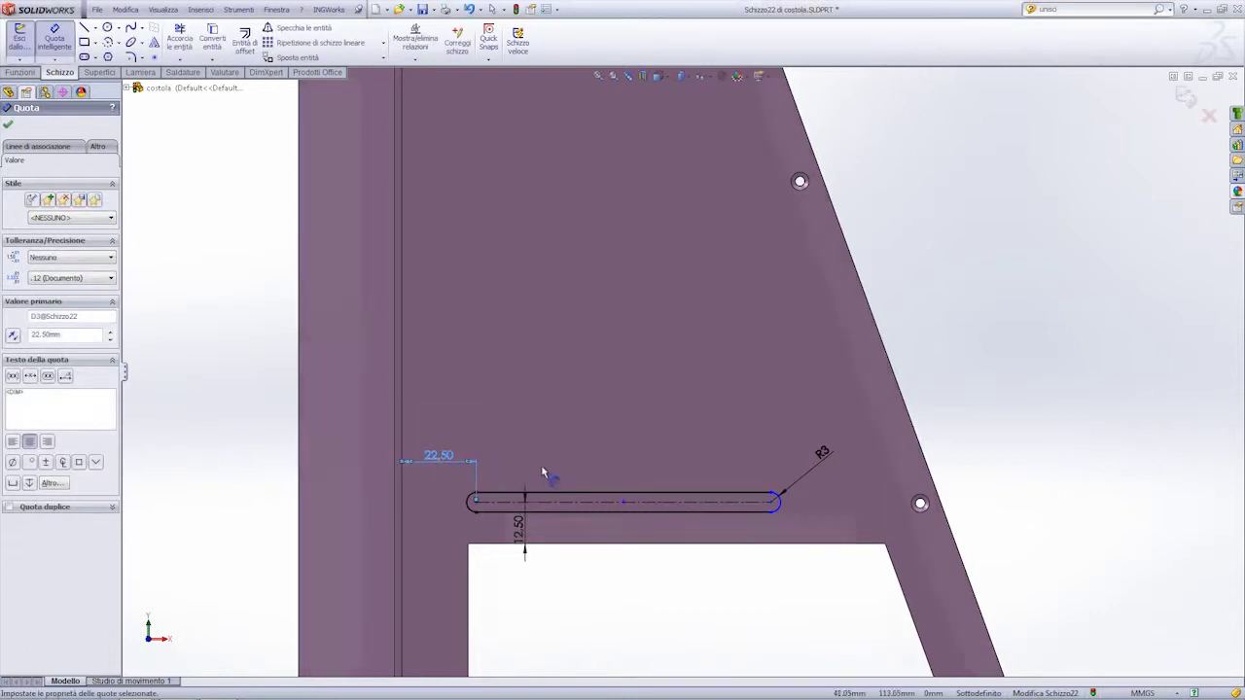
Dimension the slot's right end 25 mm from the slanted edge, fully defining Schizzo22
scroll(725, 428, up, 3)
scroll(725, 428, down, 3)
scroll(767, 473, down, 2)
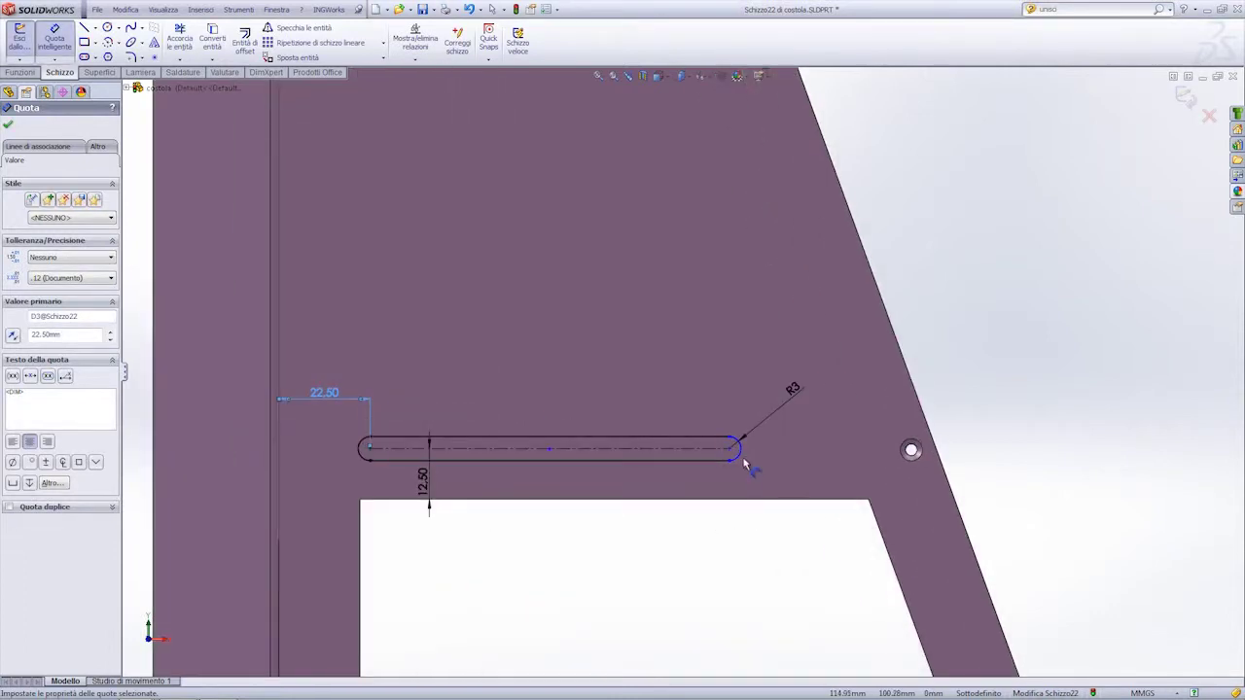
click(743, 459)
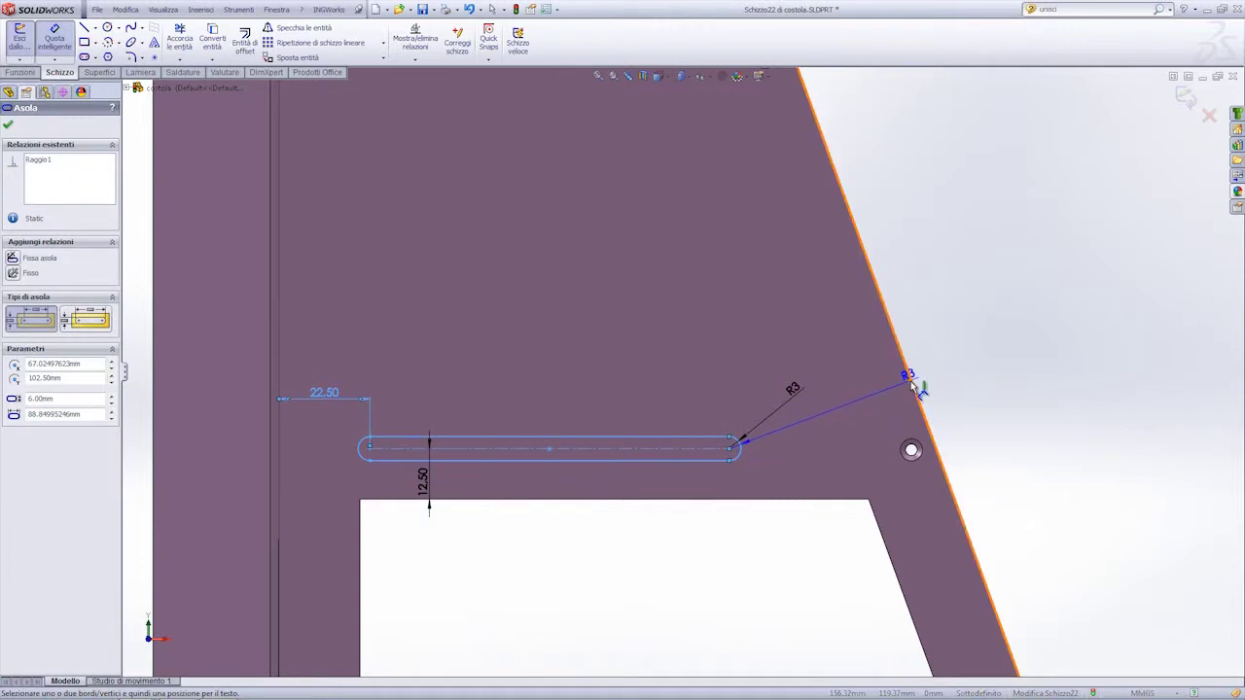
click(790, 316)
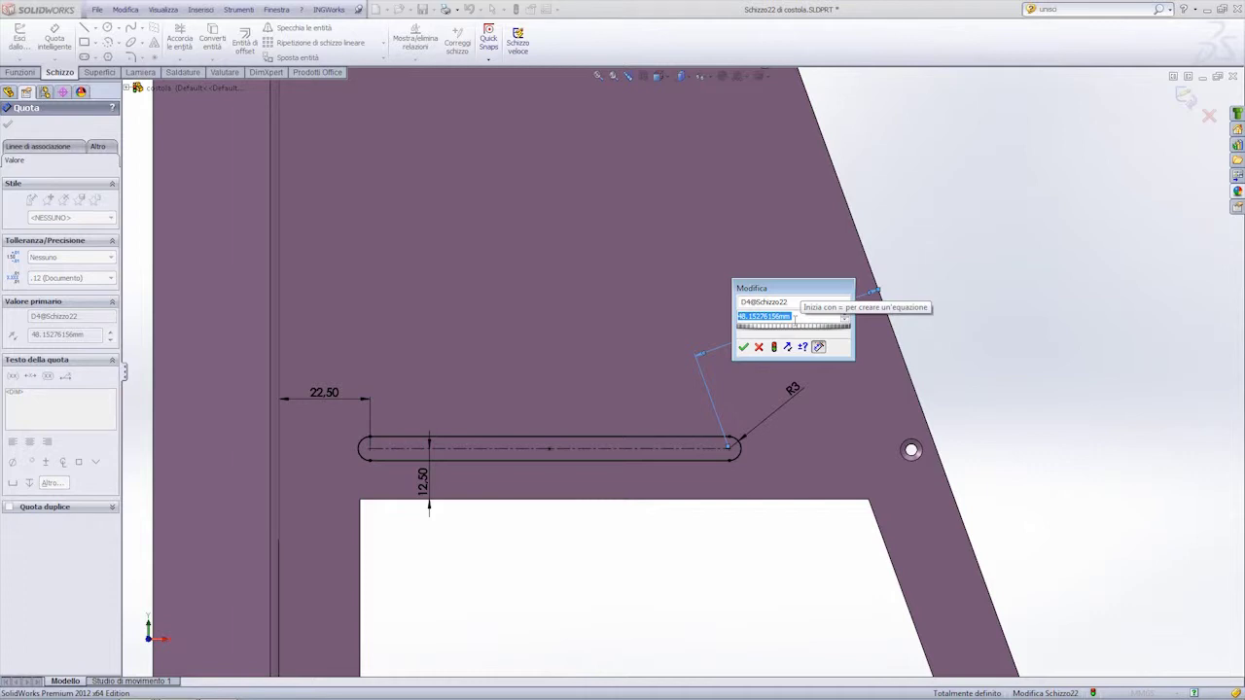
text(25)
key(Return)
scroll(647, 380, up, 5)
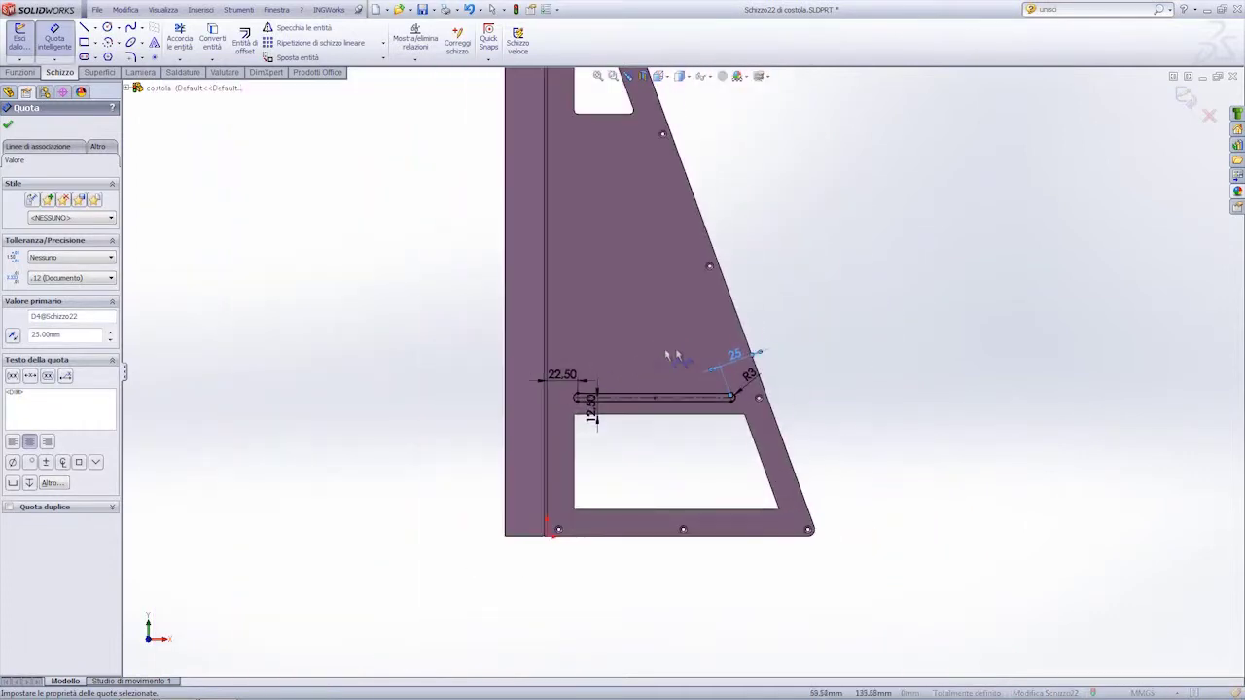
scroll(671, 356, down, 1)
click(19, 72)
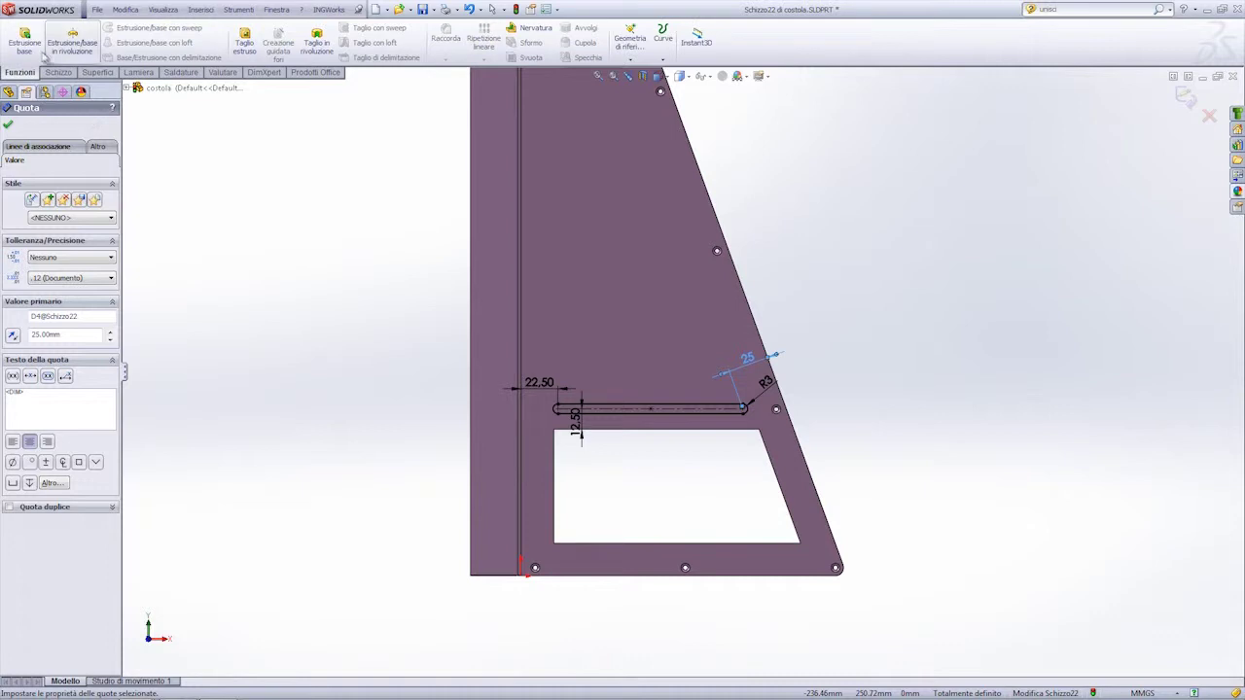
Extrude-cut the slot through the sheet using Link to thickness, creating Taglio-Estrusione4
click(246, 45)
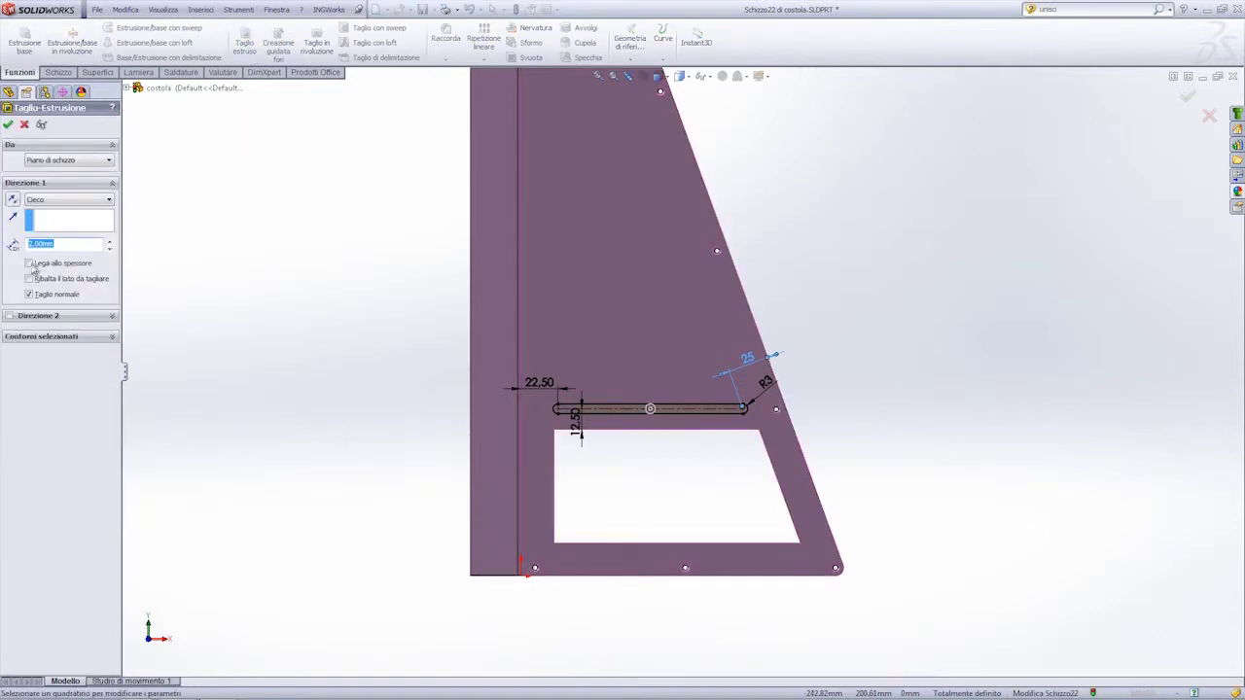
click(30, 263)
click(9, 126)
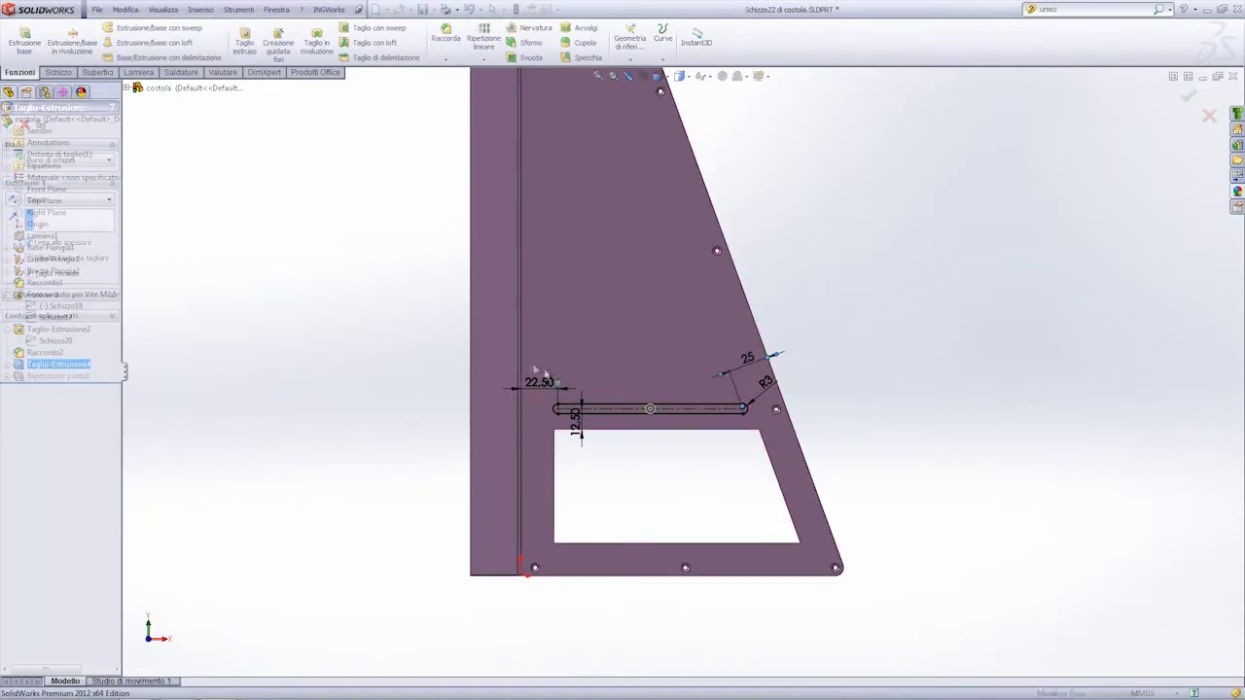
mouse_move(655, 411)
middle_down()
mouse_move(556, 345)
mouse_move(484, 350)
mouse_move(597, 356)
middle_up()
scroll(652, 301, down, 3)
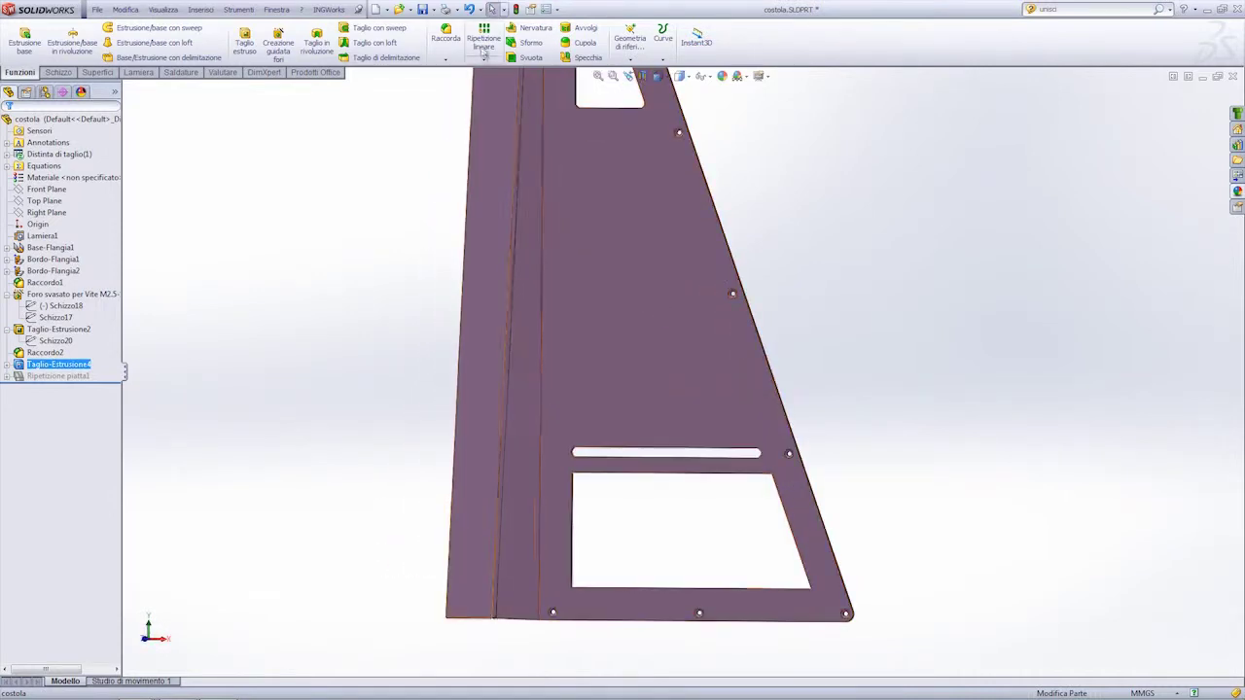
click(484, 39)
Use the fold edge as Direction 1, previewing 15 slots 14 mm apart in partial and full modes
middle_drag(338, 264, 324, 284)
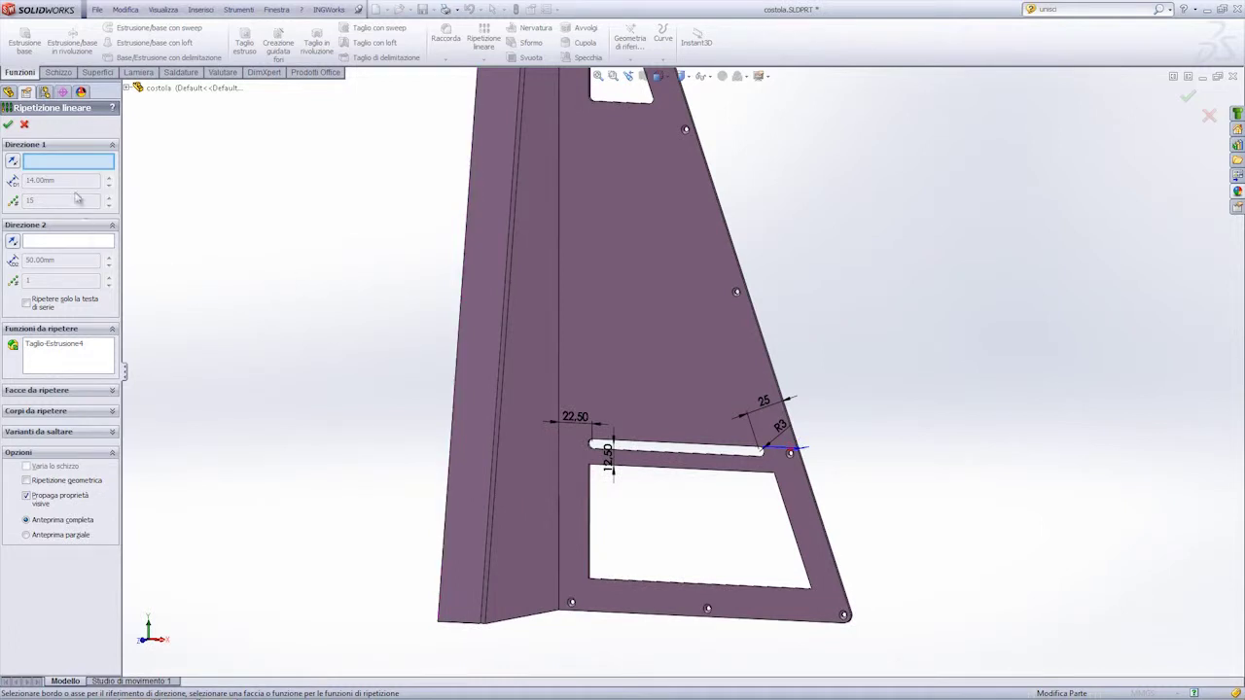
scroll(573, 321, down, 2)
scroll(530, 334, down, 2)
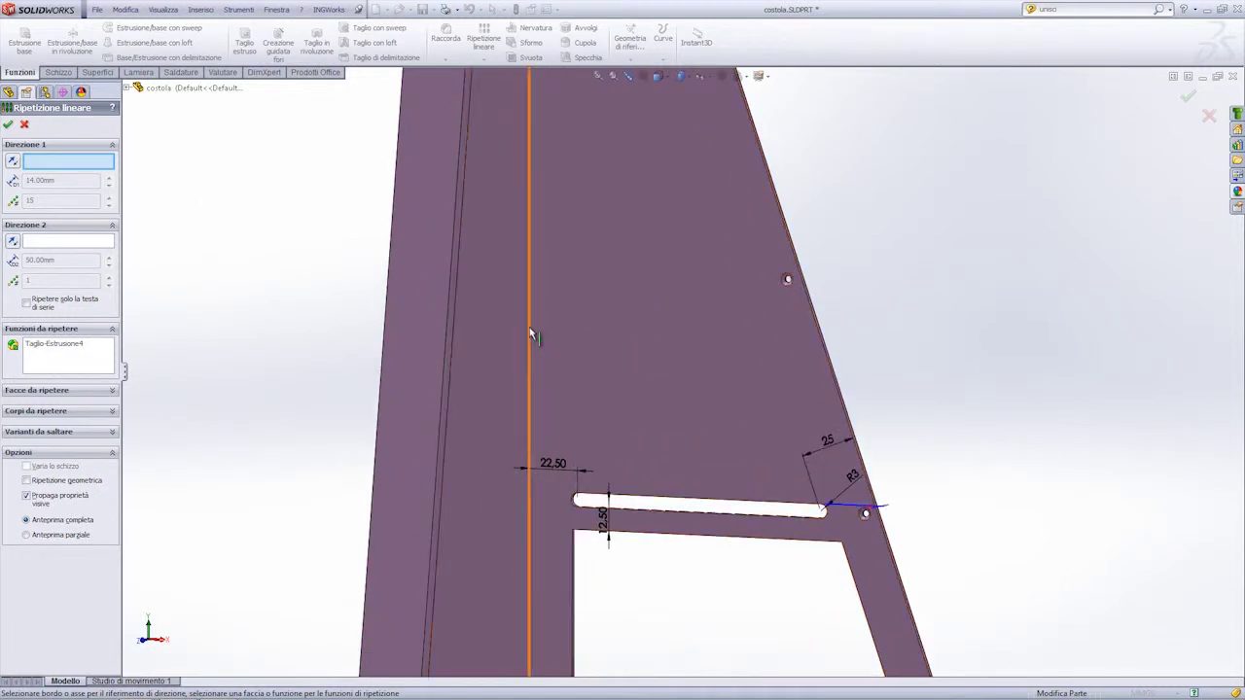
click(530, 334)
scroll(679, 367, up, 4)
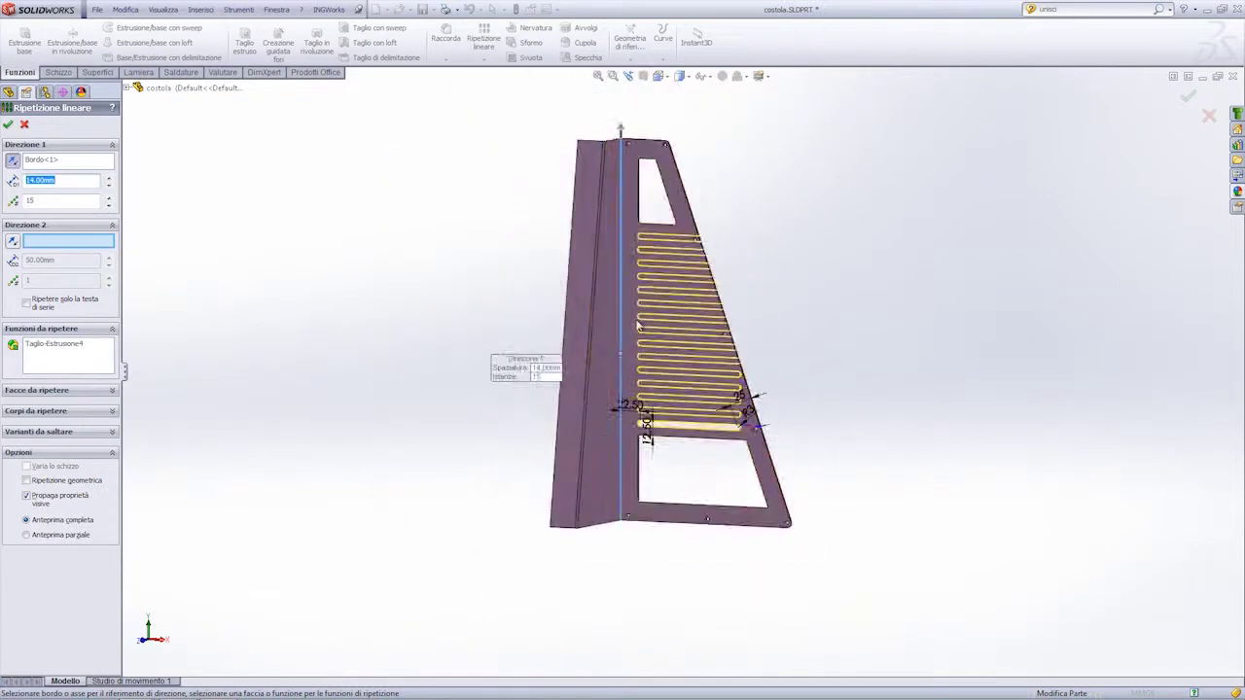
middle_drag(655, 214, 733, 318)
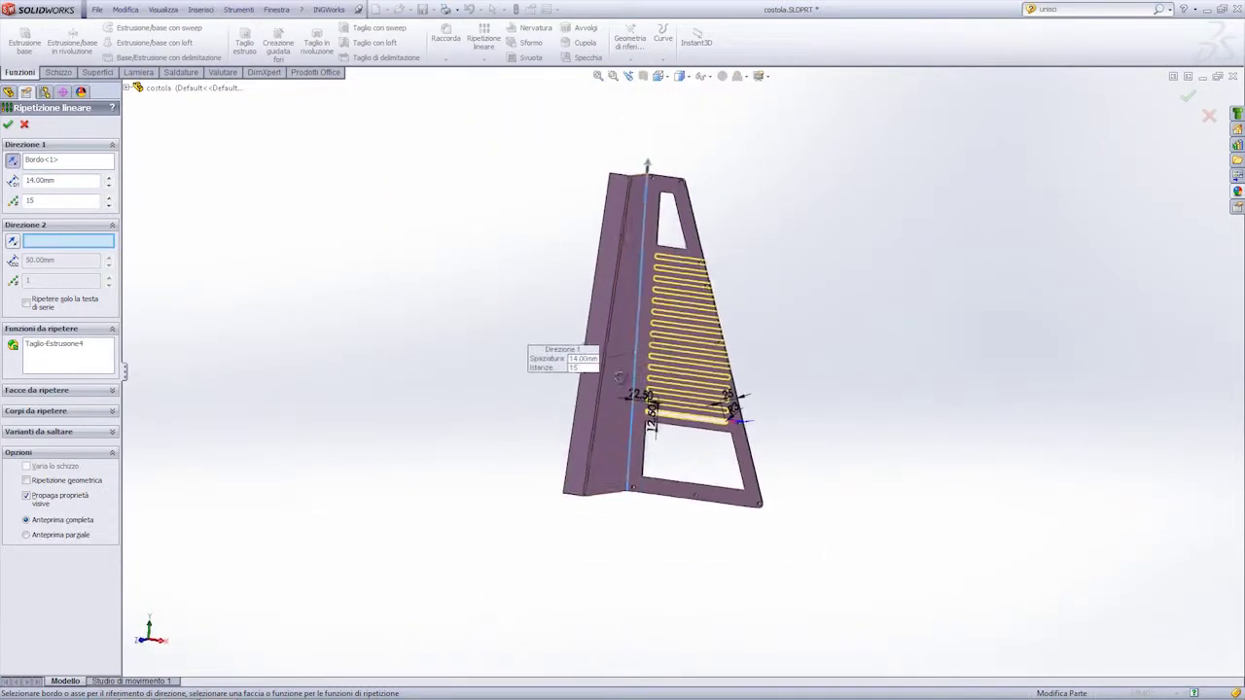
click(29, 535)
click(29, 521)
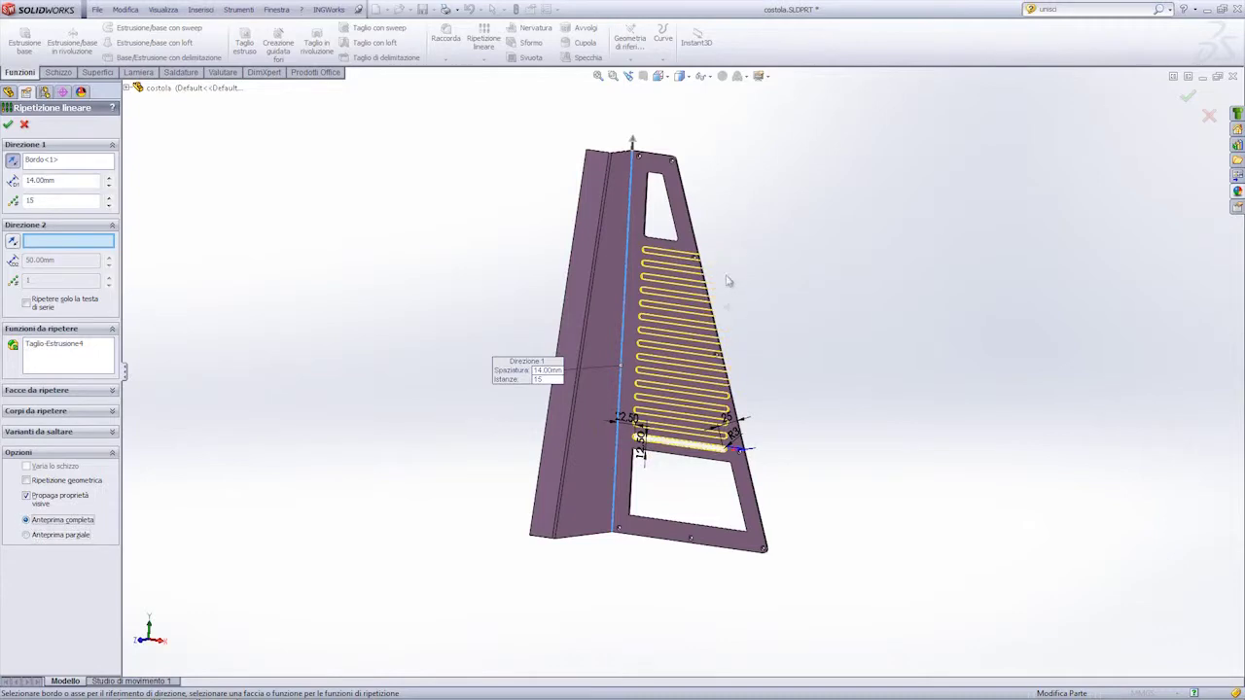
mouse_move(737, 328)
middle_down()
mouse_move(747, 318)
mouse_move(772, 333)
mouse_move(391, 303)
middle_up()
scroll(754, 311, down, 3)
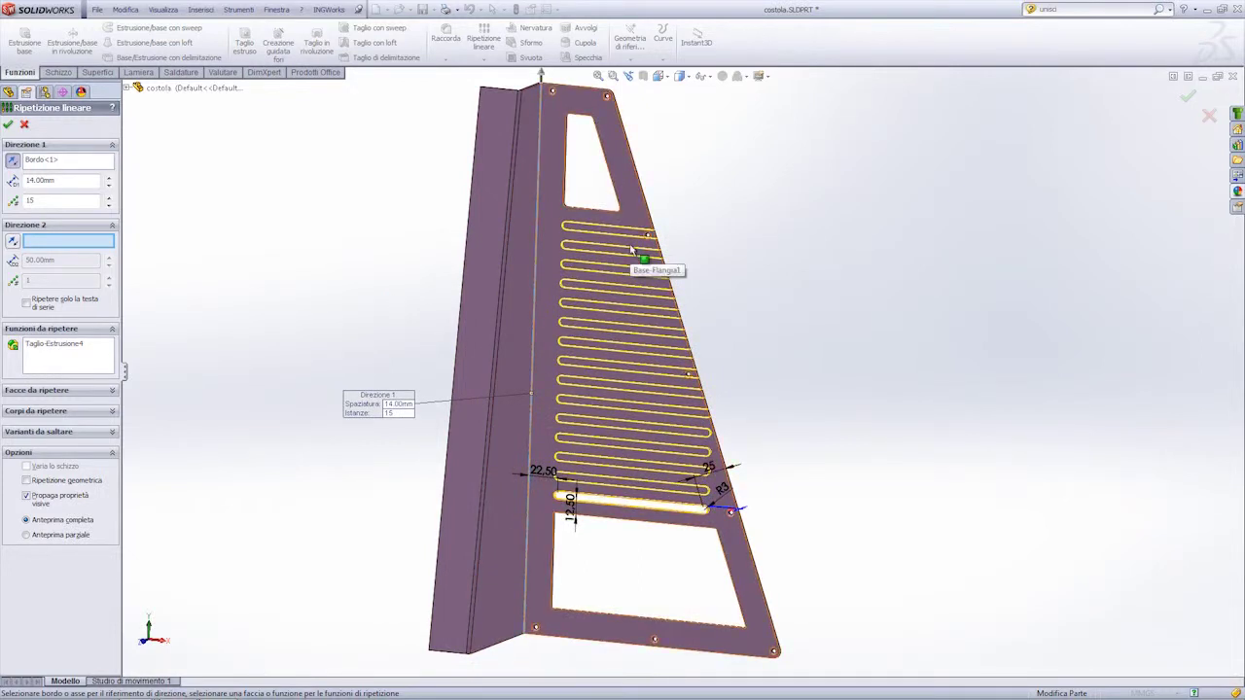
click(76, 161)
right_click(72, 161)
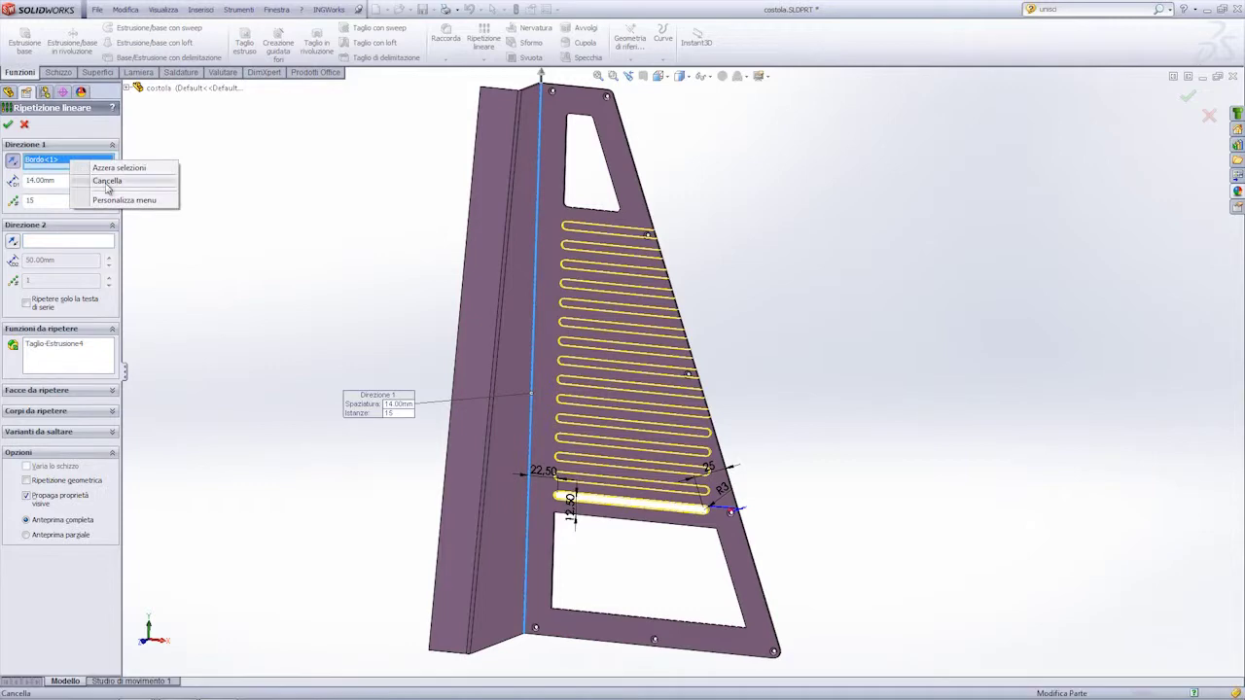
Replace Direction 1 with dimension D2@Schizzo22 (12.50) and enable Vary sketch
click(105, 181)
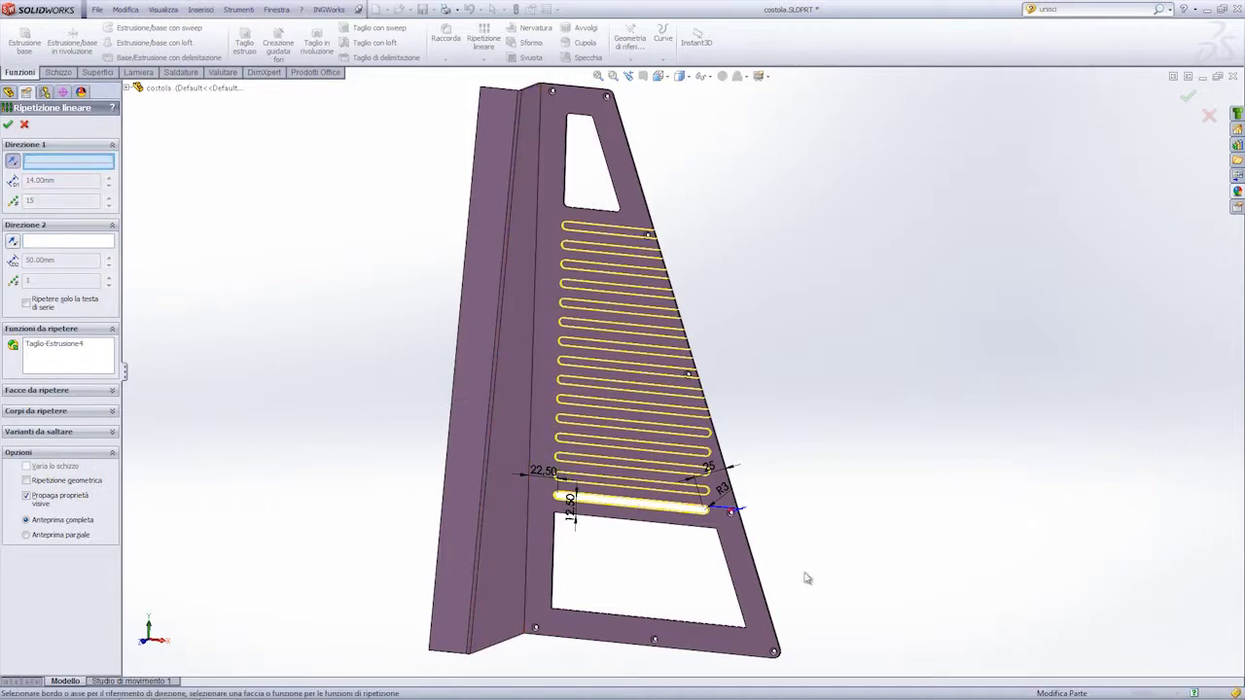
scroll(717, 499, down, 3)
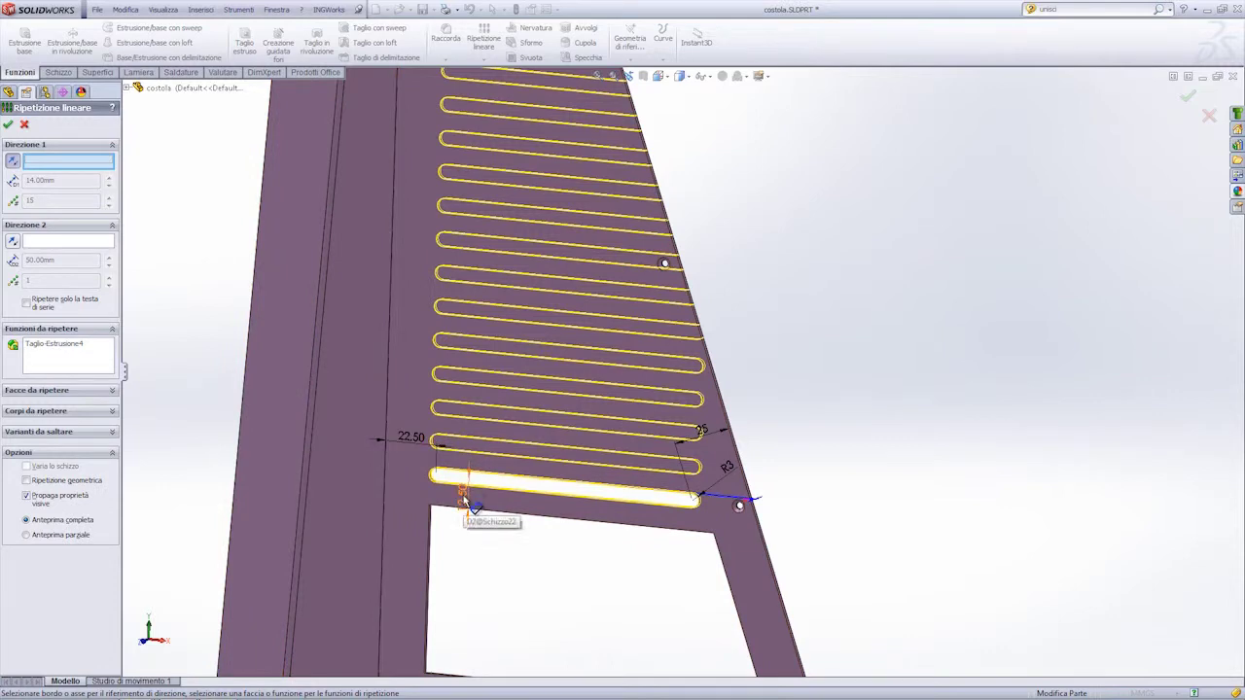
click(465, 498)
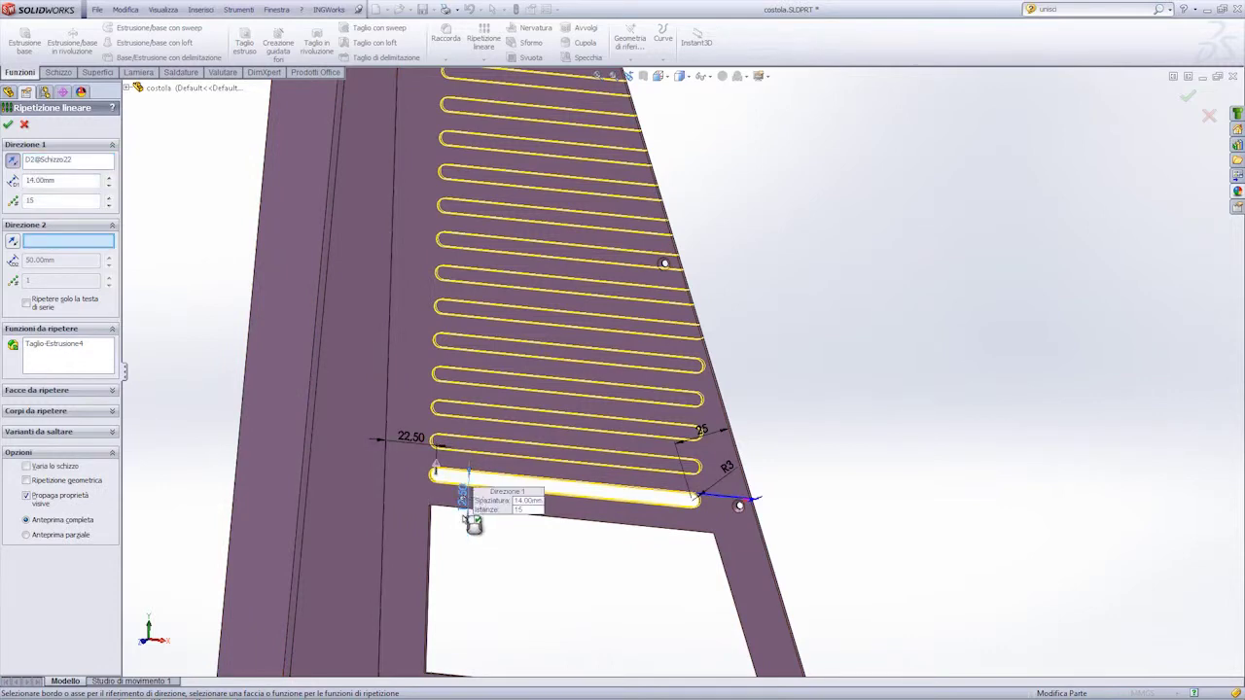
scroll(681, 467, up, 3)
scroll(672, 409, up, 2)
scroll(665, 383, down, 2)
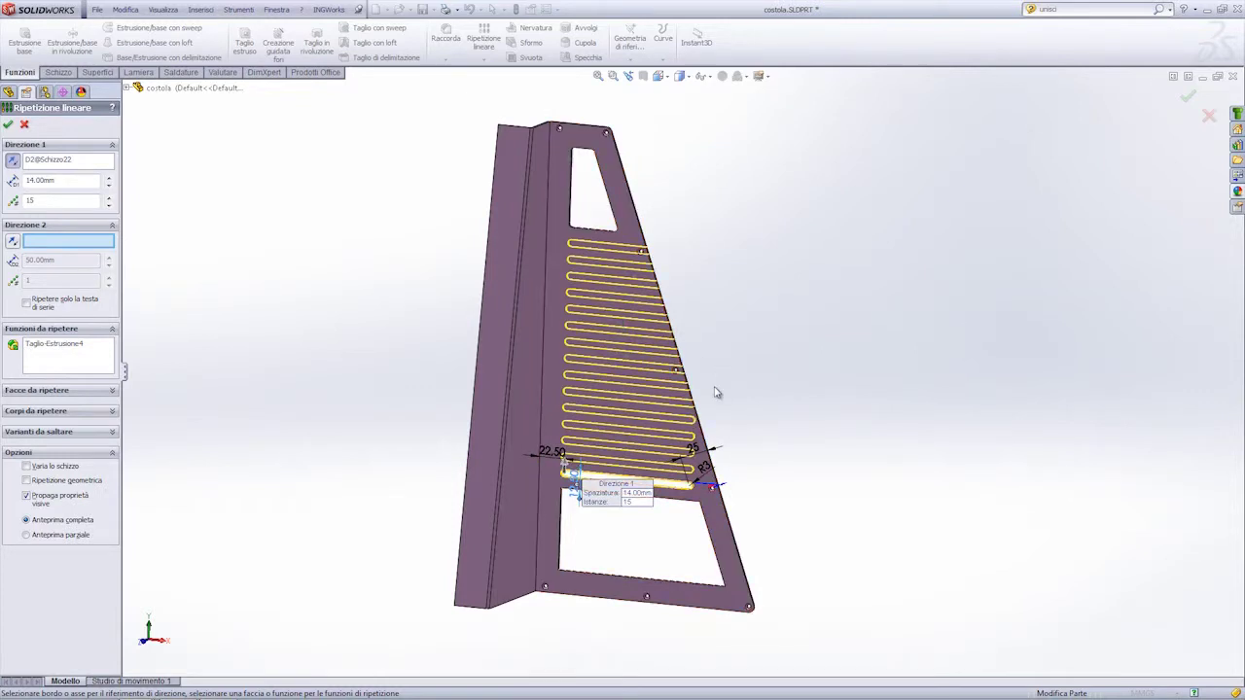
scroll(715, 392, down, 3)
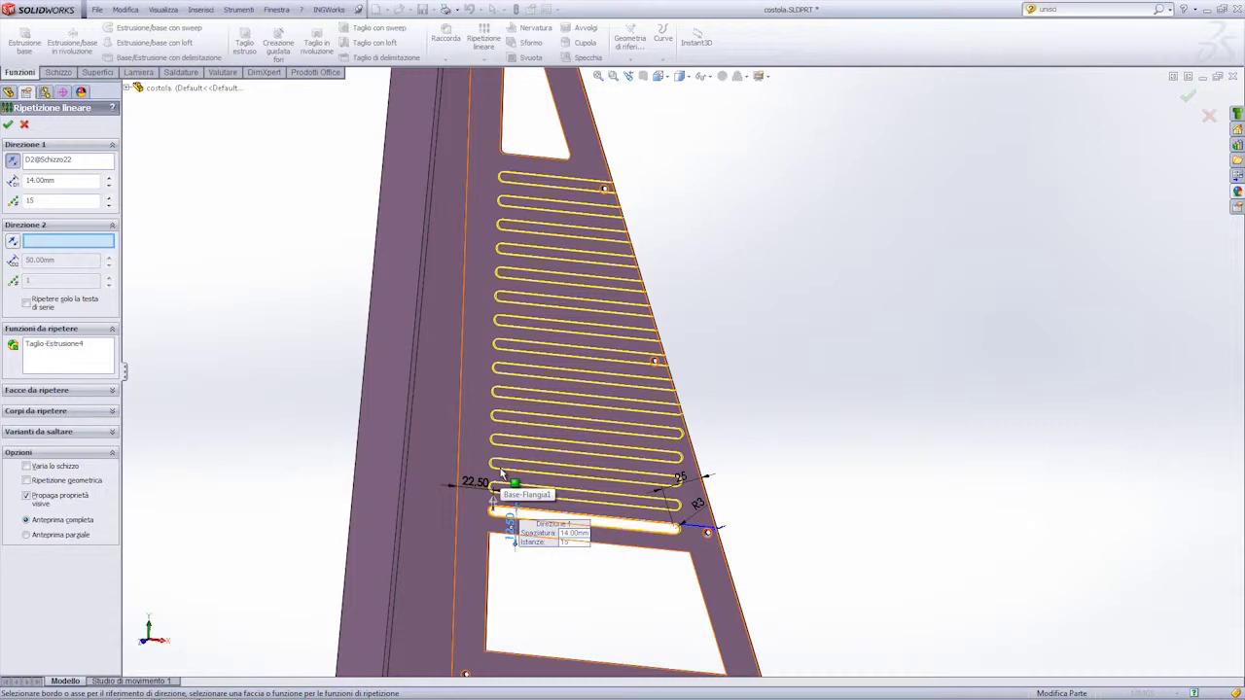
click(27, 467)
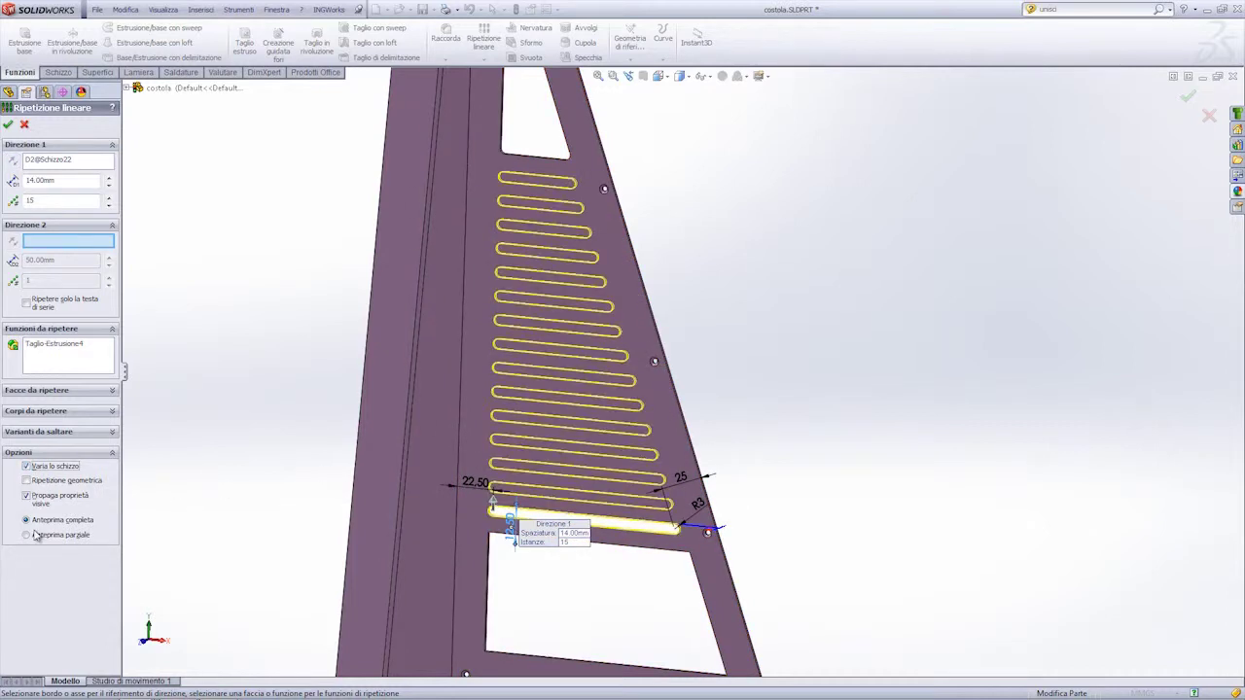
scroll(681, 389, up, 3)
scroll(642, 311, up, 1)
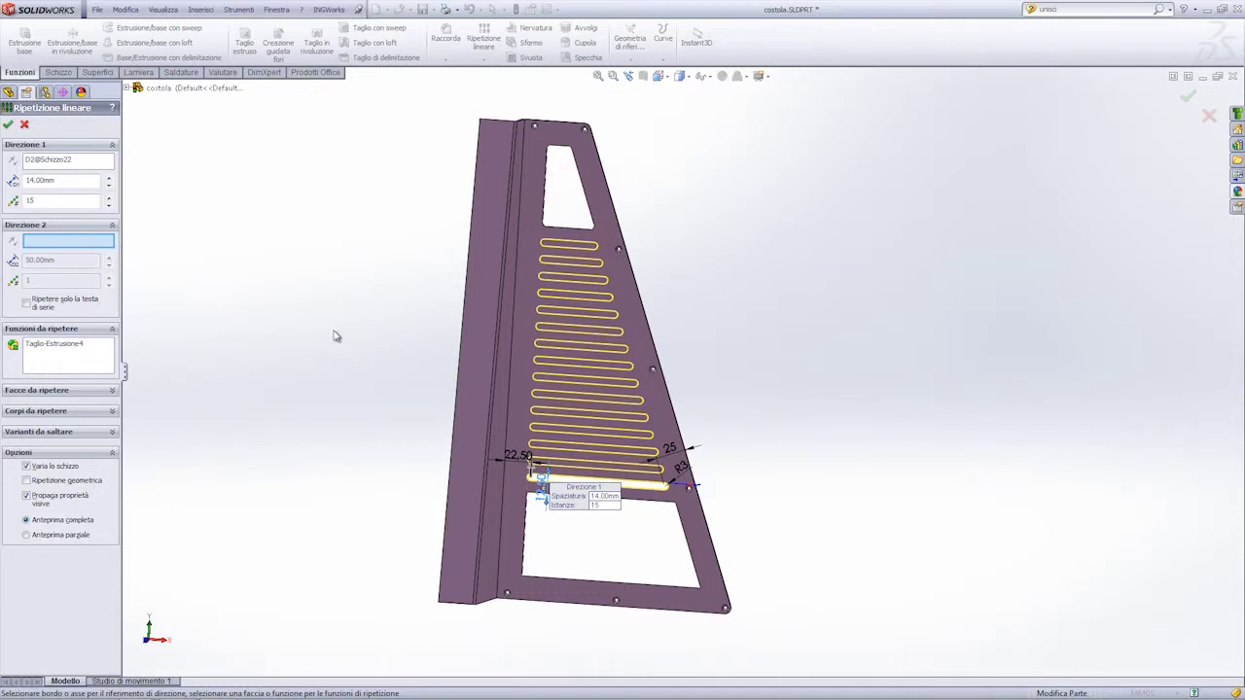
Set the pattern to 17 instances at 12.50 mm spacing and commit it
double_click(45, 201)
text(17)
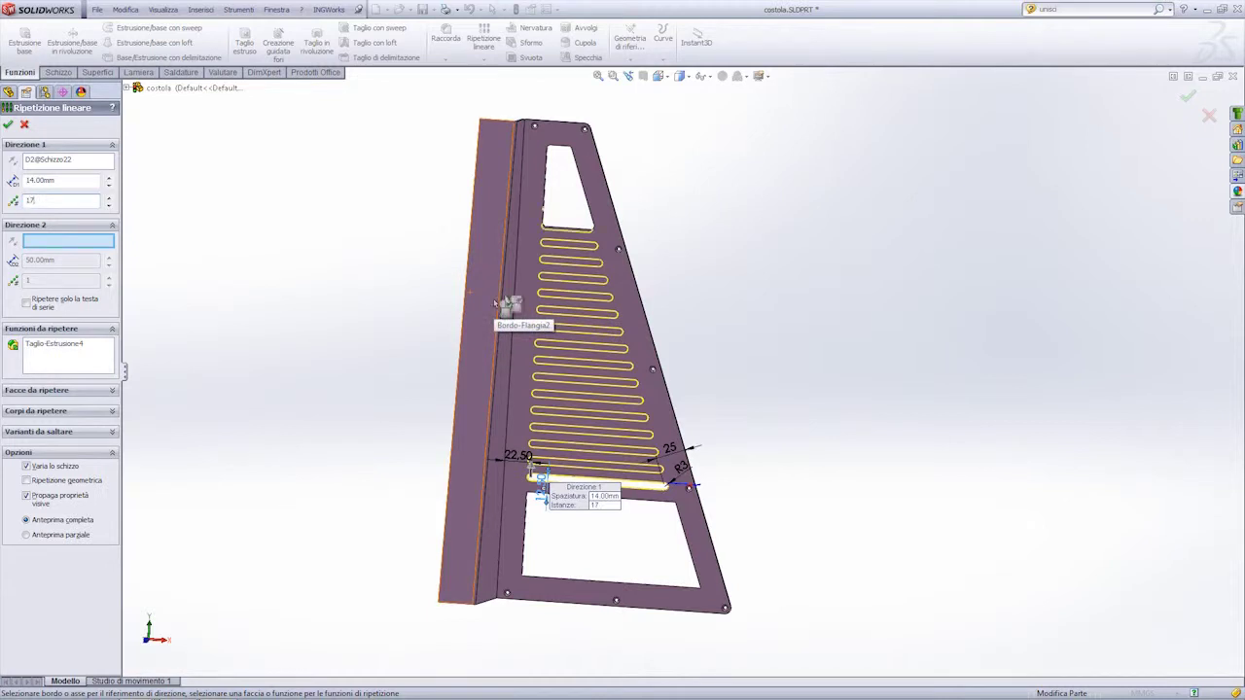
click(44, 181)
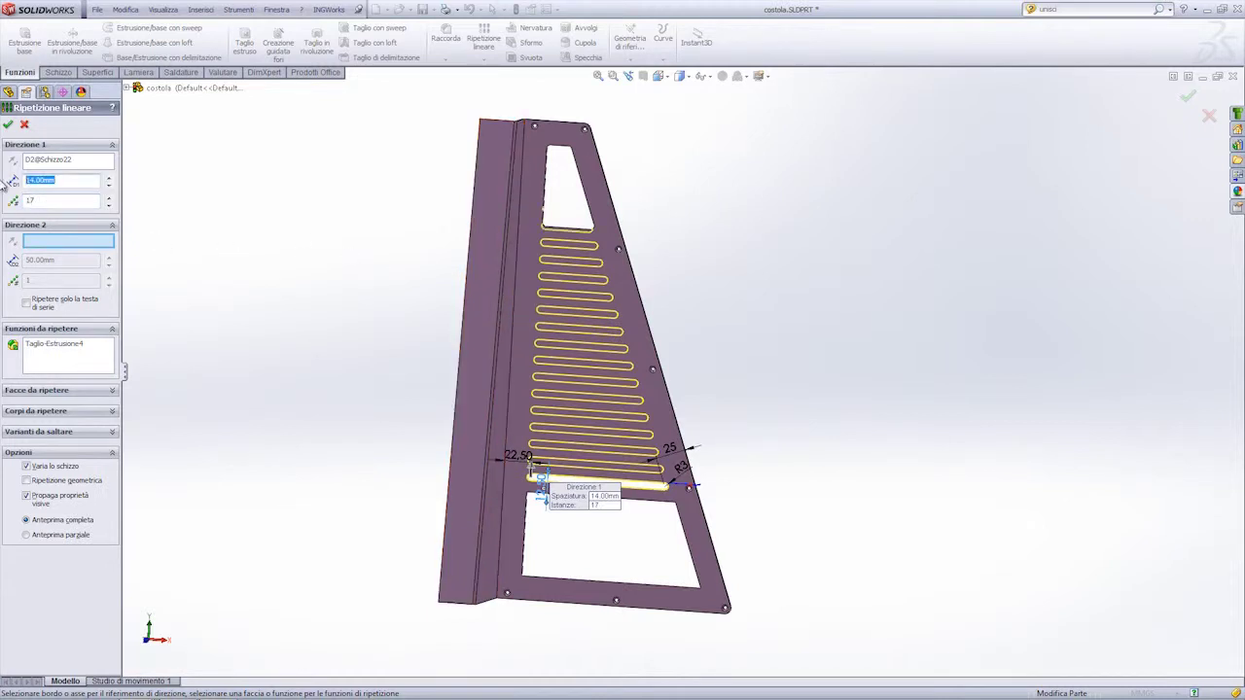
text(12)
key(Return)
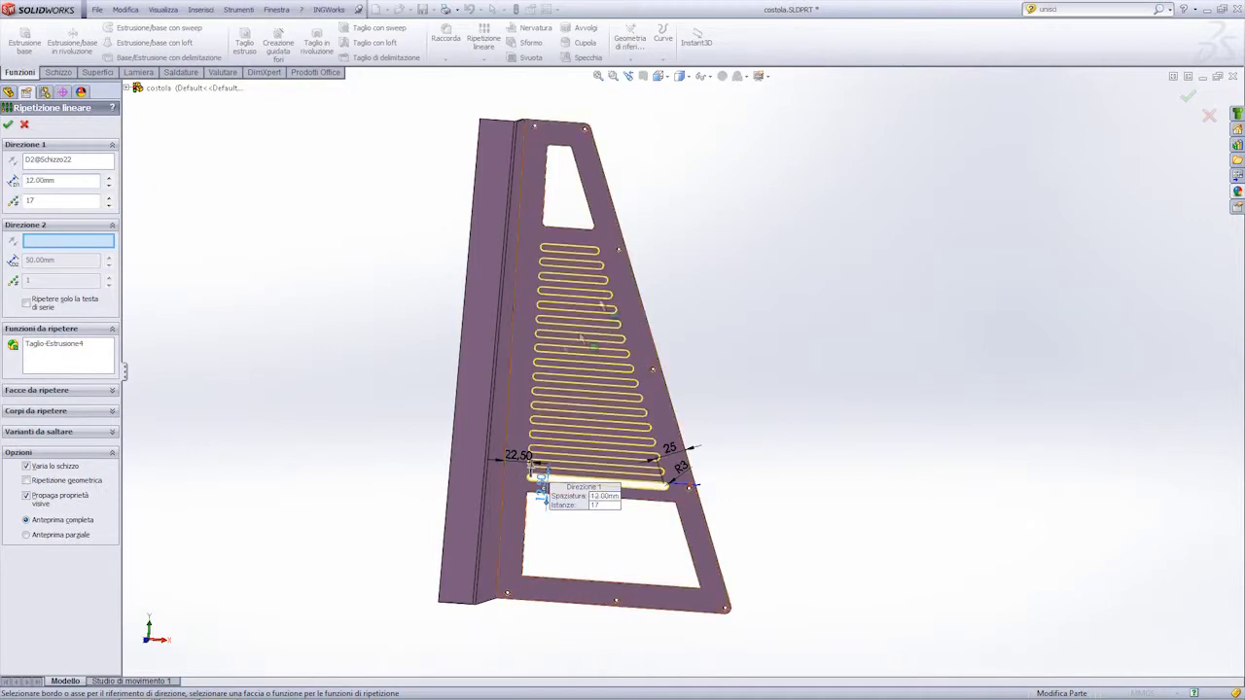
scroll(578, 208, down, 3)
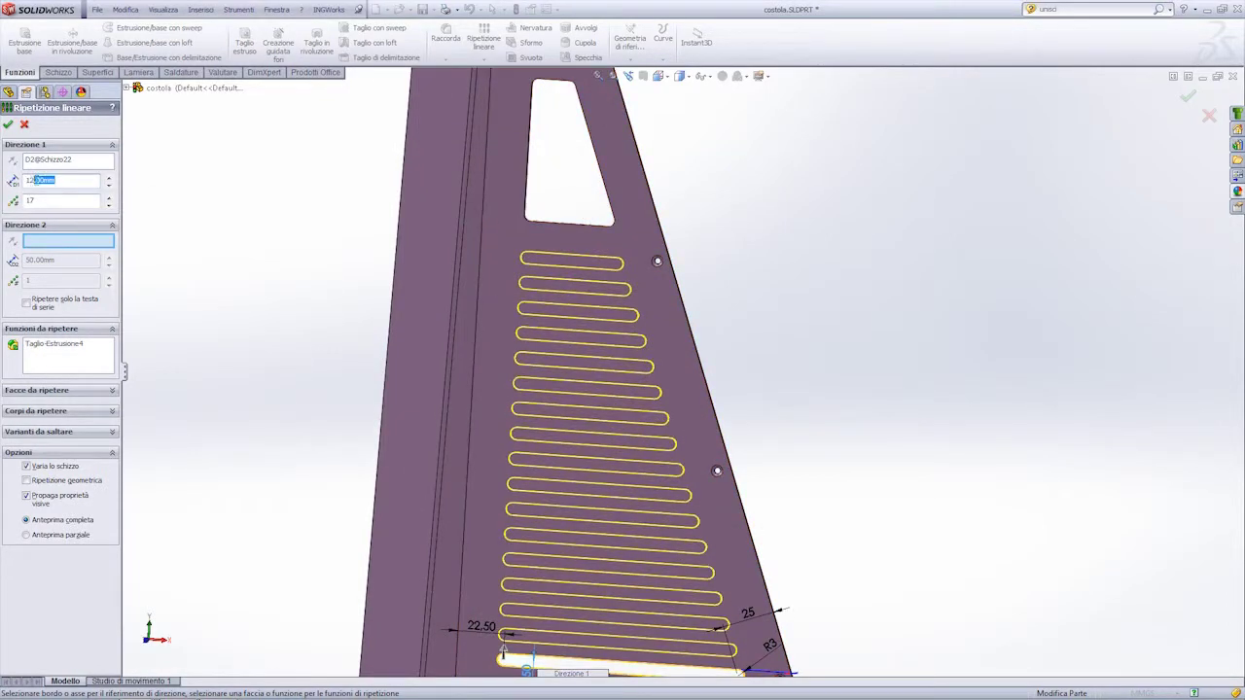
text(12.5)
key(Return)
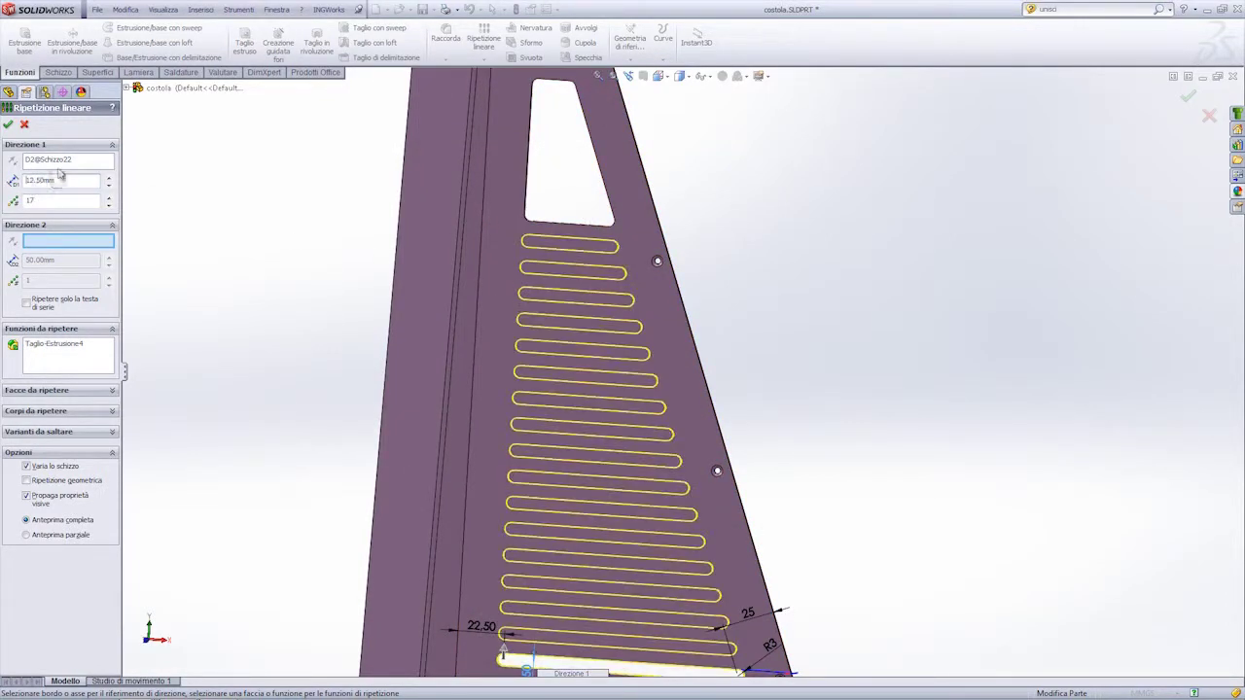
scroll(720, 337, up, 3)
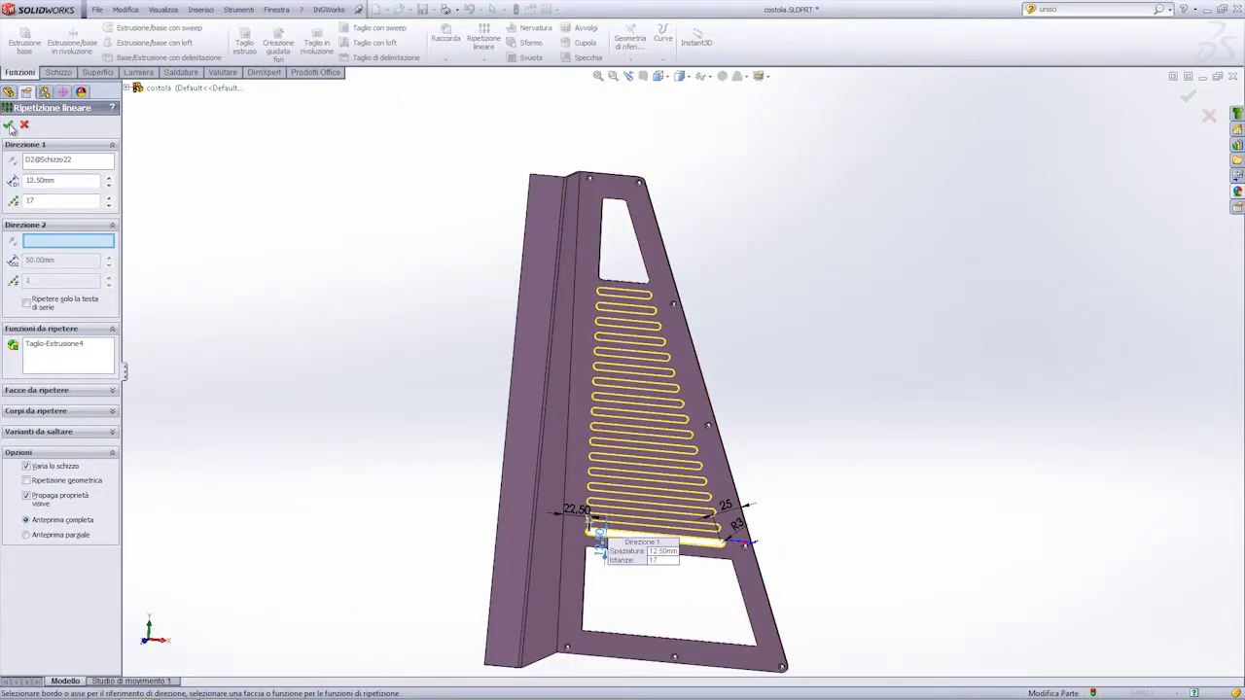
key(Return)
mouse_move(600, 433)
middle_down()
mouse_move(672, 465)
mouse_move(623, 466)
mouse_move(645, 517)
mouse_move(635, 527)
middle_up()
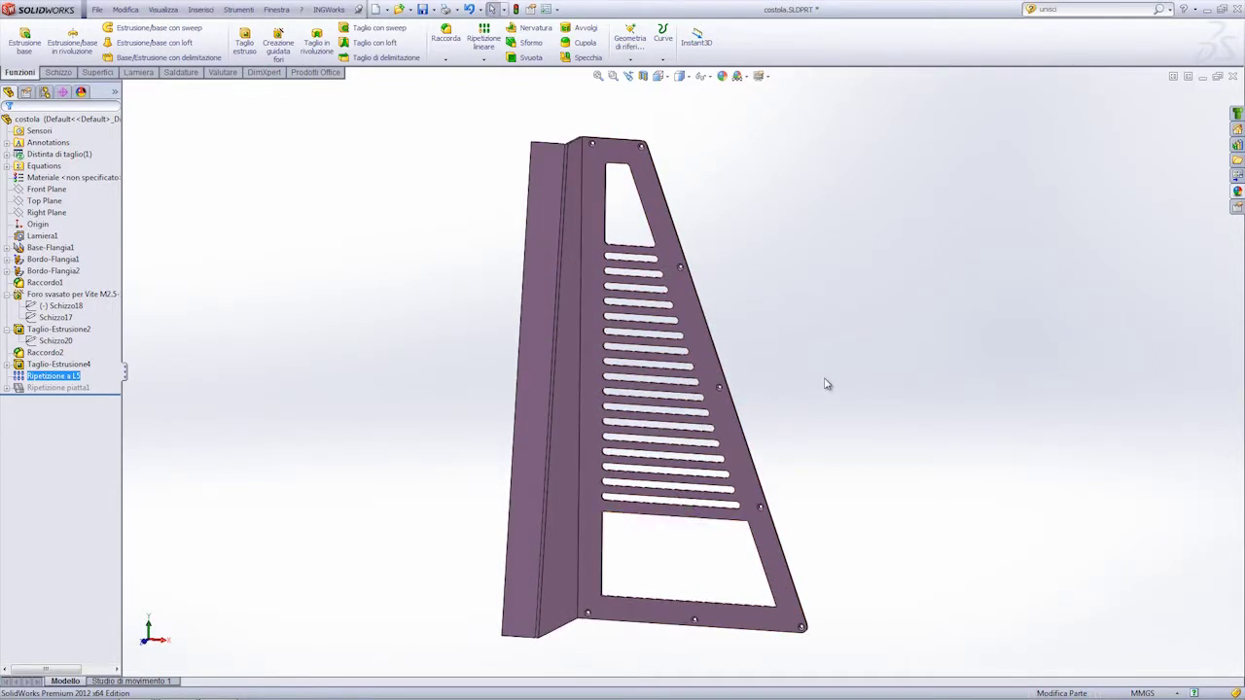